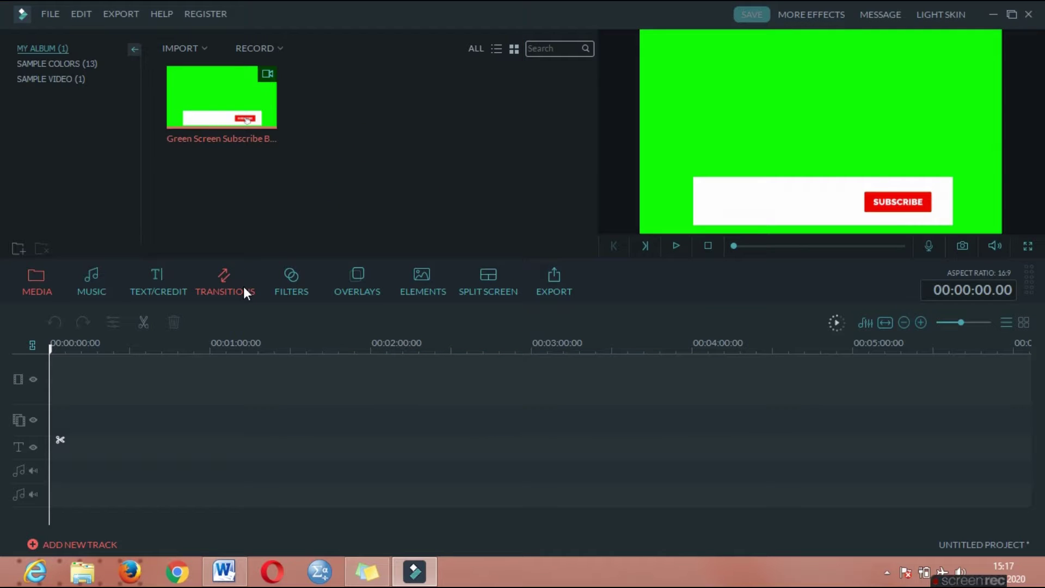
Step: Place the green screen subscribe clip from the media library at the start of the video track
mouse_move(213, 91)
click(222, 98)
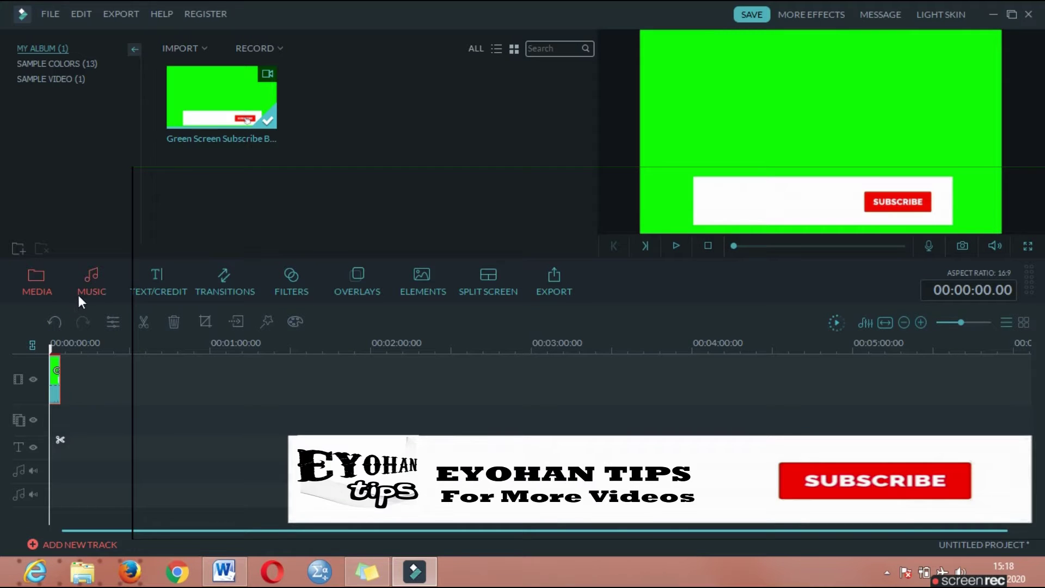
Step: Add the Title 1 preset from the Titles category to the start of the text track
click(151, 280)
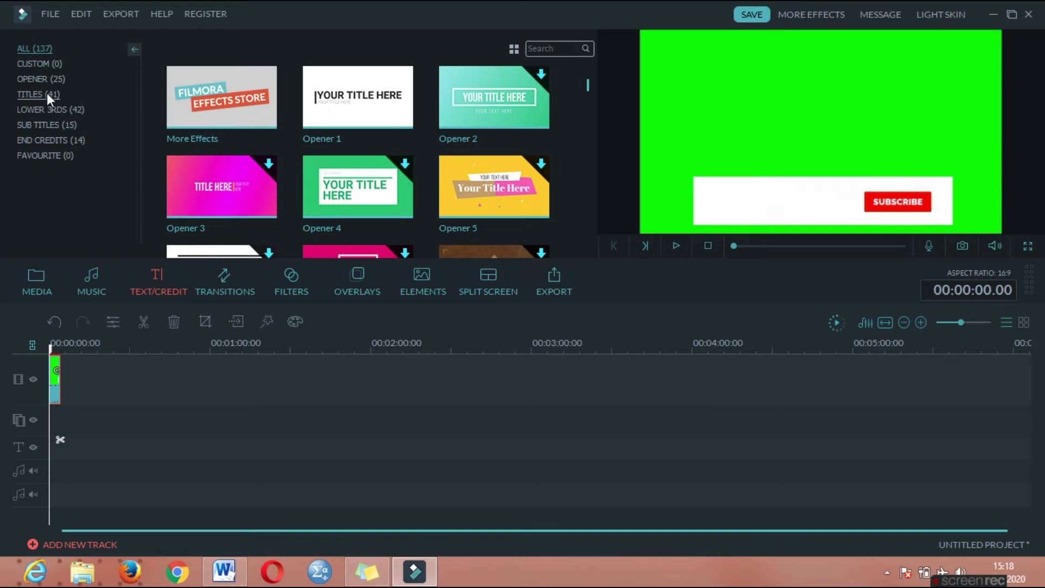
click(47, 93)
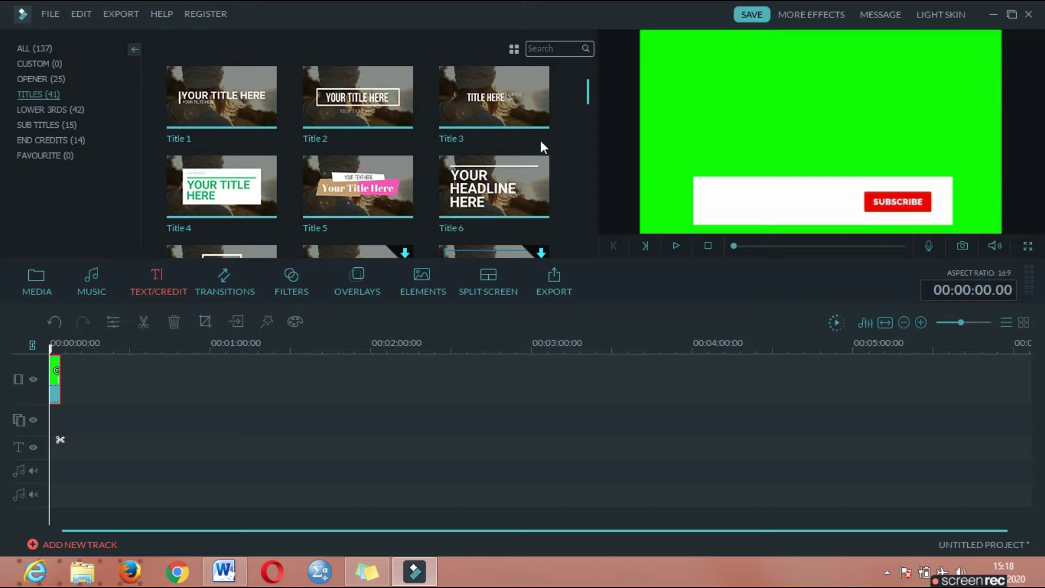
drag(589, 94, 589, 137)
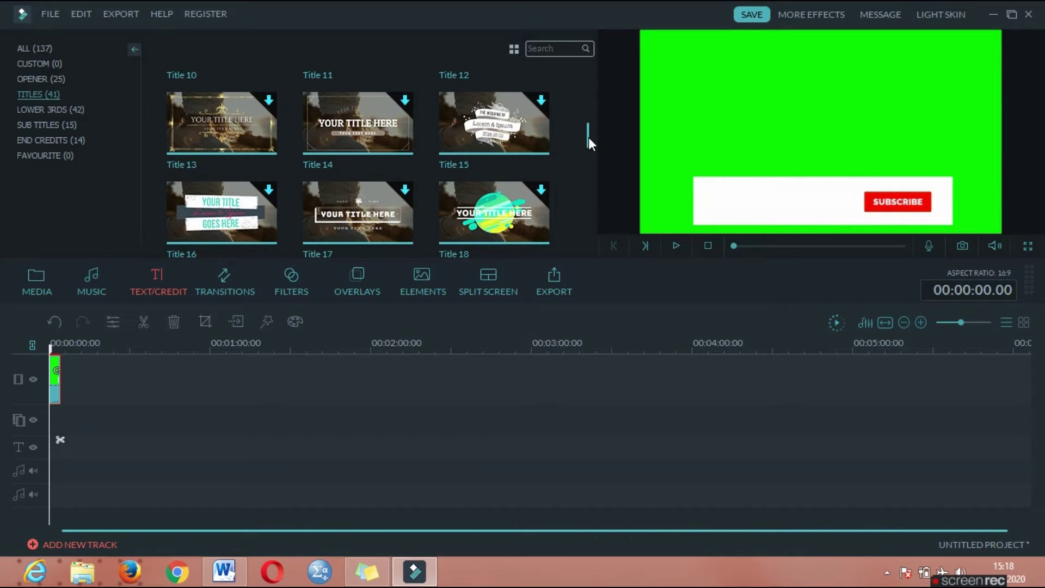
drag(589, 138, 597, 87)
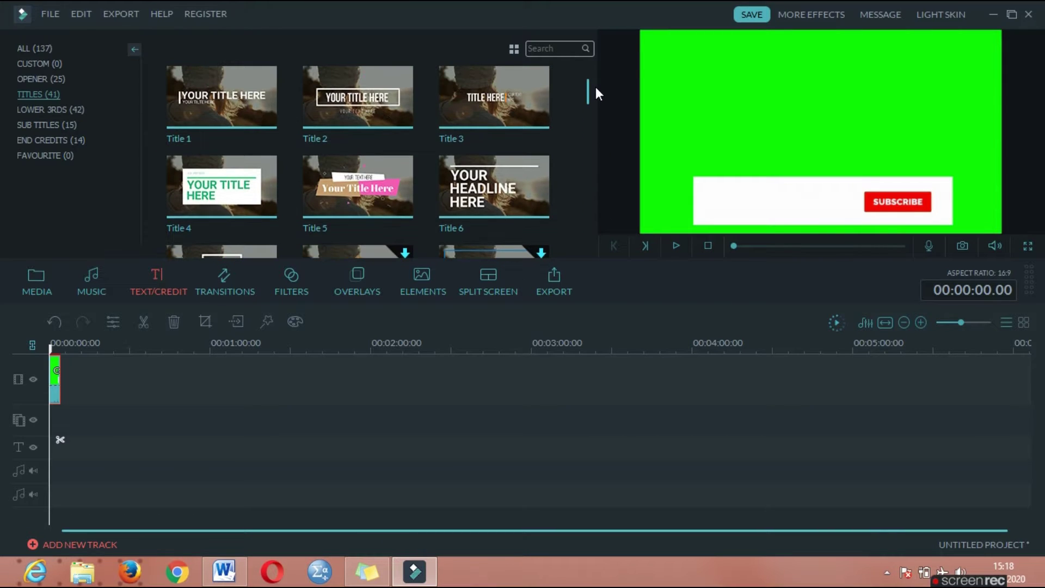
click(221, 97)
click(222, 96)
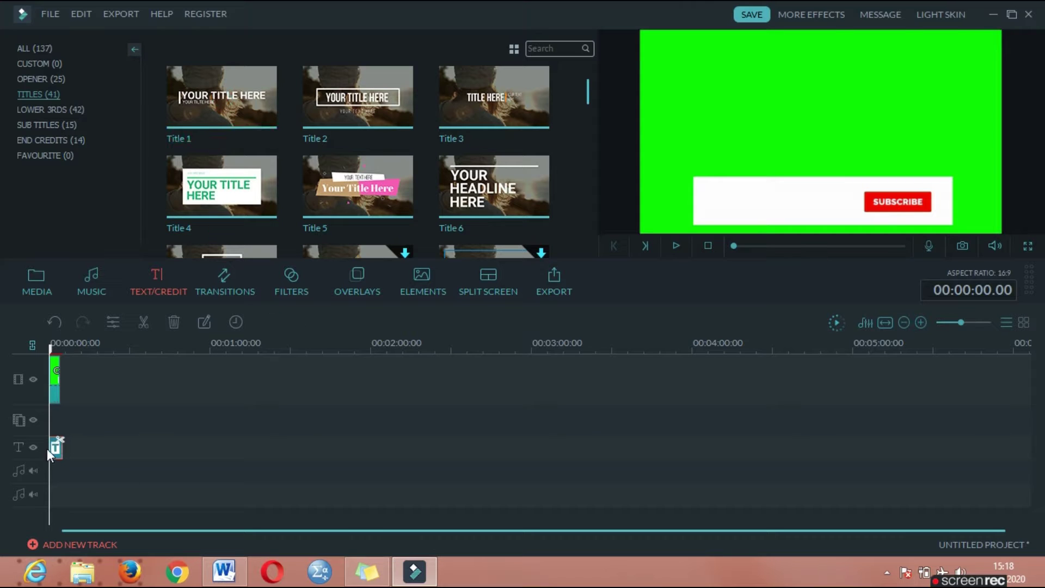
Step: Open the title in the advanced text editor and replace its large main line with "EYOHAN TIPS"
double_click(57, 449)
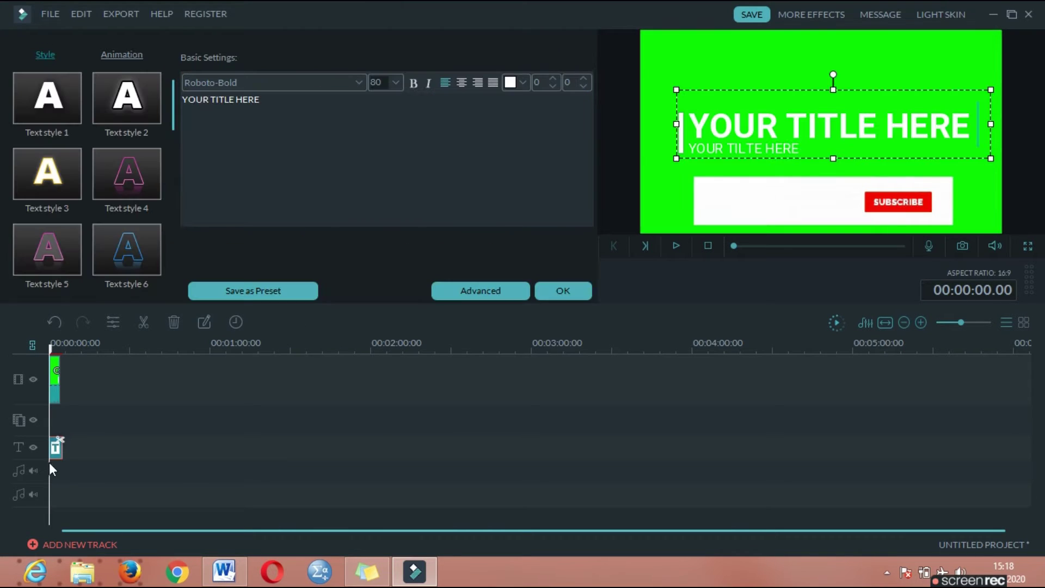
click(489, 291)
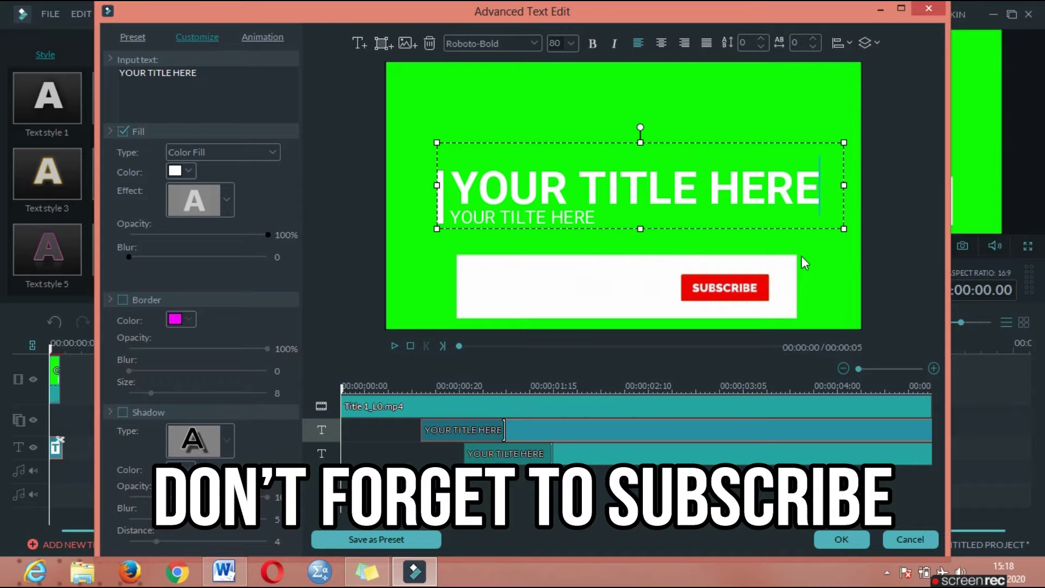
key(BackSpace)
key(BackSpace)
key(BackSpace)
key(BackSpace)
key(BackSpace)
key(BackSpace)
key(BackSpace)
key(BackSpace)
key(BackSpace)
key(BackSpace)
key(BackSpace)
key(BackSpace)
key(BackSpace)
key(BackSpace)
key(BackSpace)
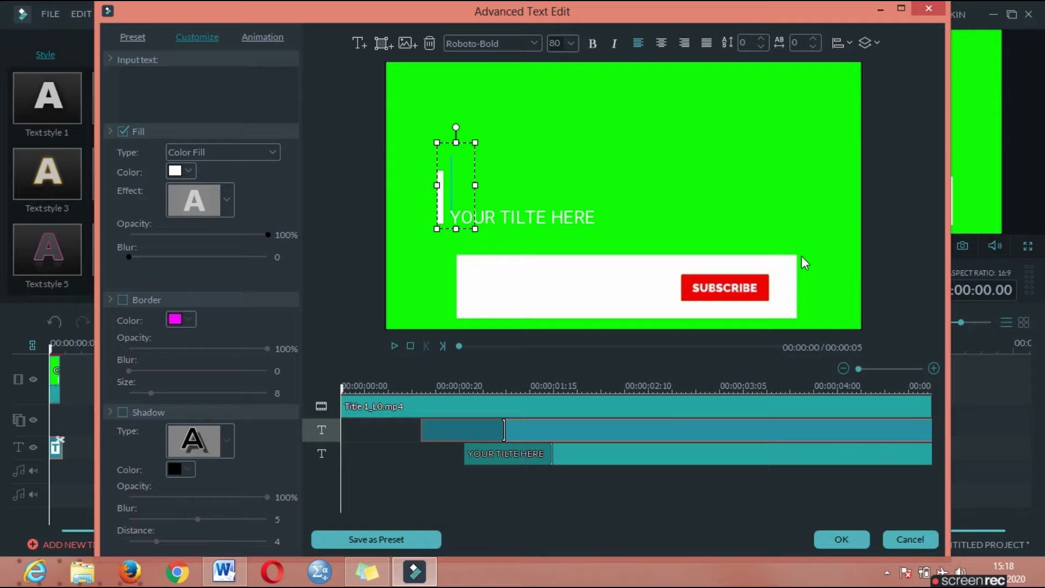
text(EYOHA)
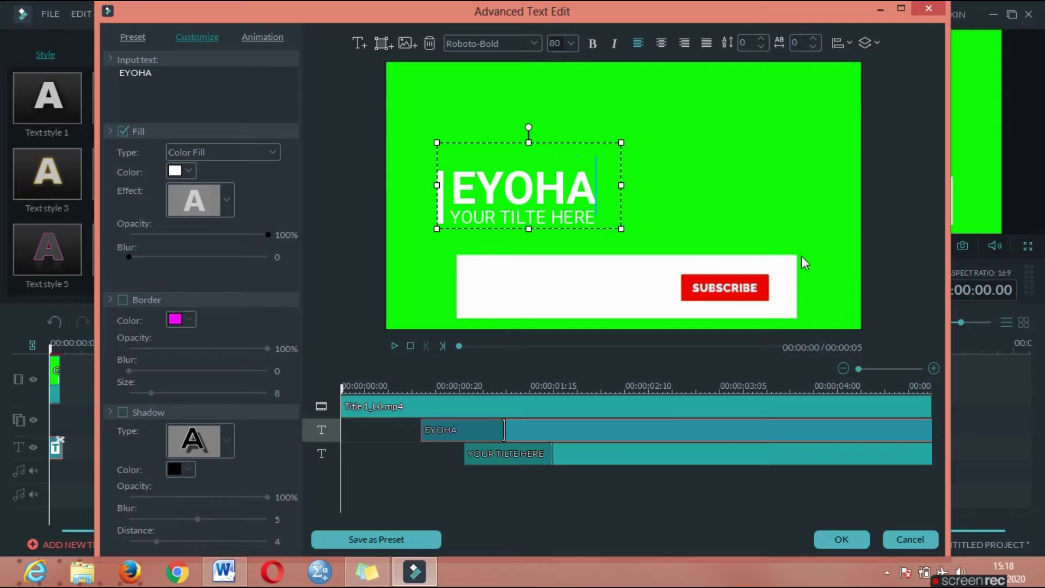
text(N T)
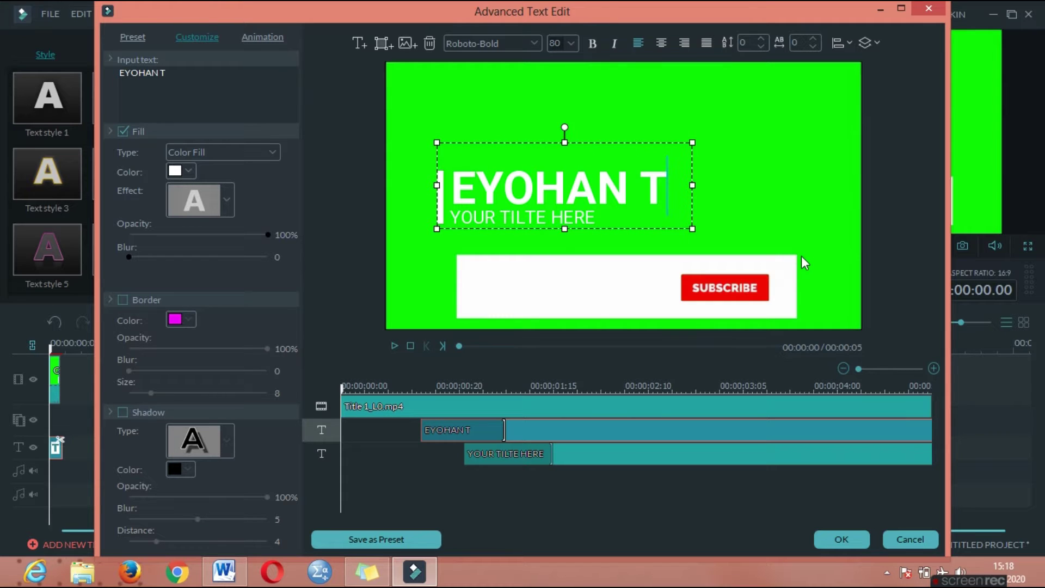
text(IPS)
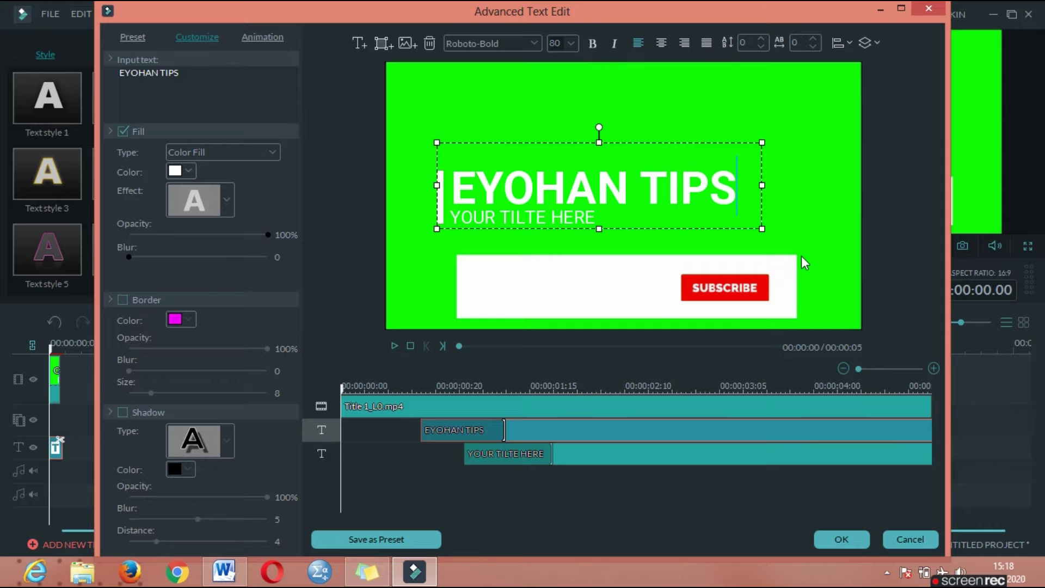
click(612, 247)
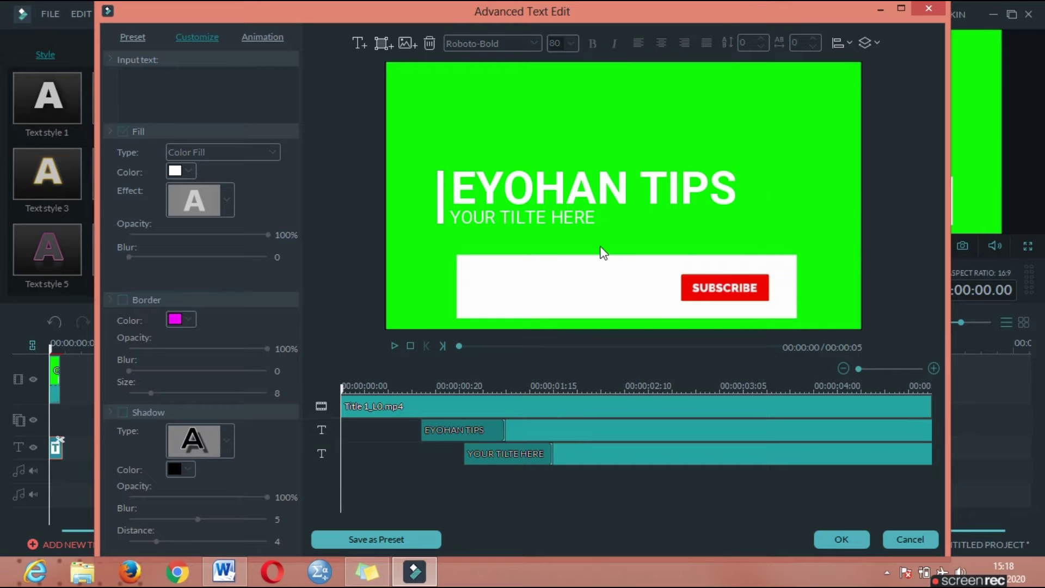
Step: Replace the small second line of the title with "For More Videos"
click(593, 210)
drag(594, 212, 496, 224)
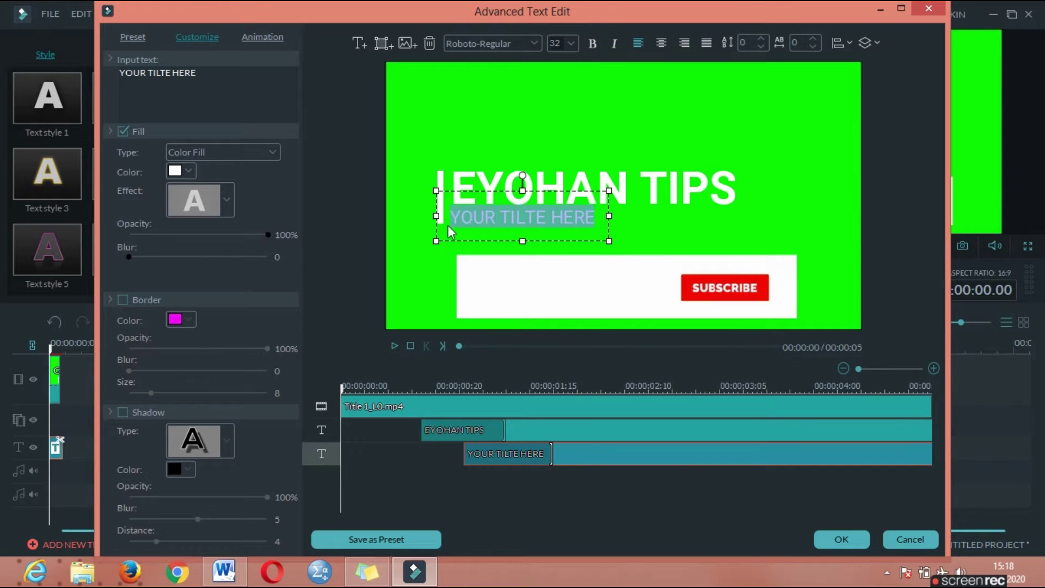
text(F)
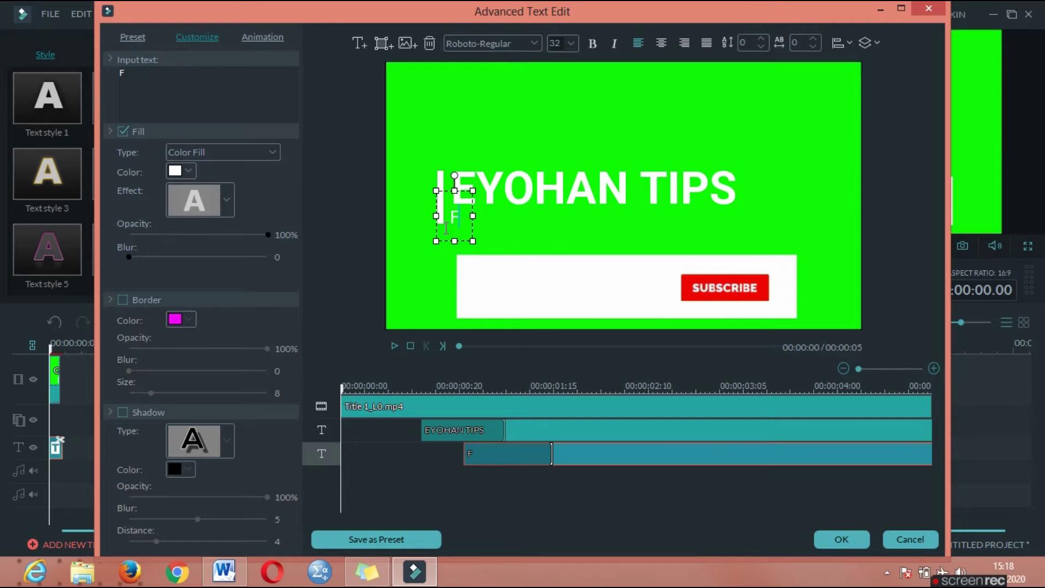
text(or)
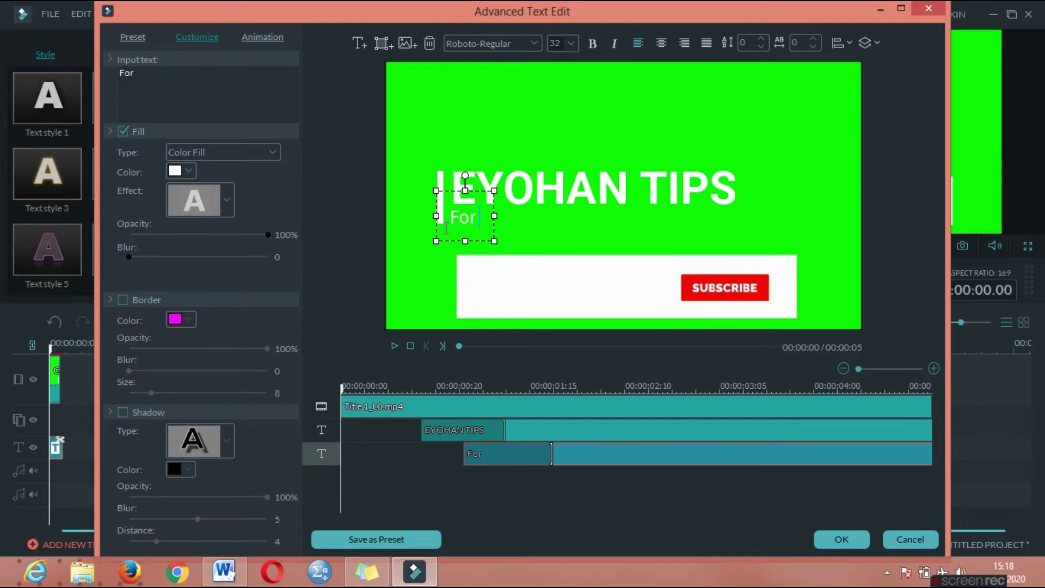
text( More)
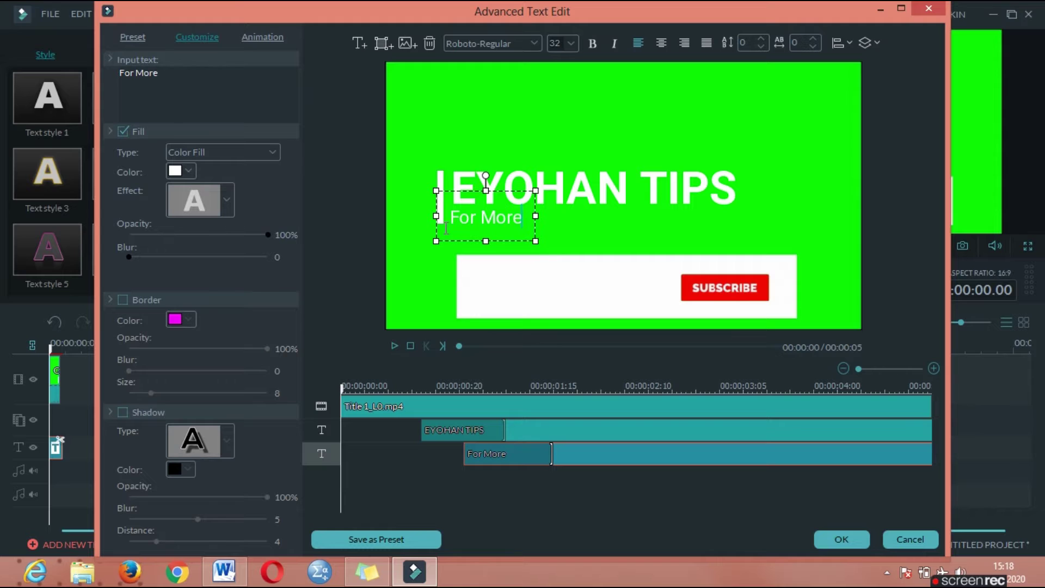
text( Vi)
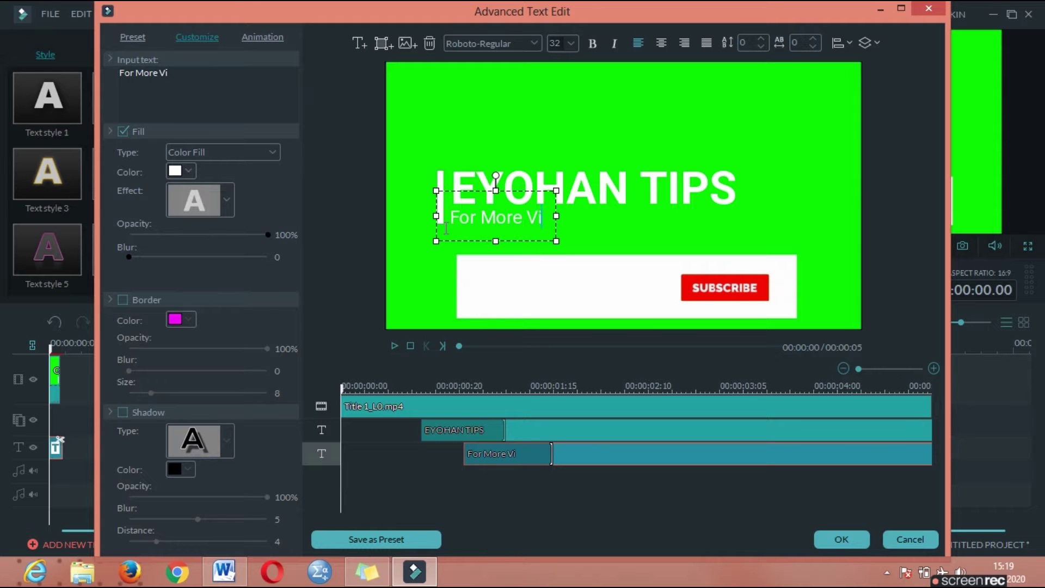
text(deos)
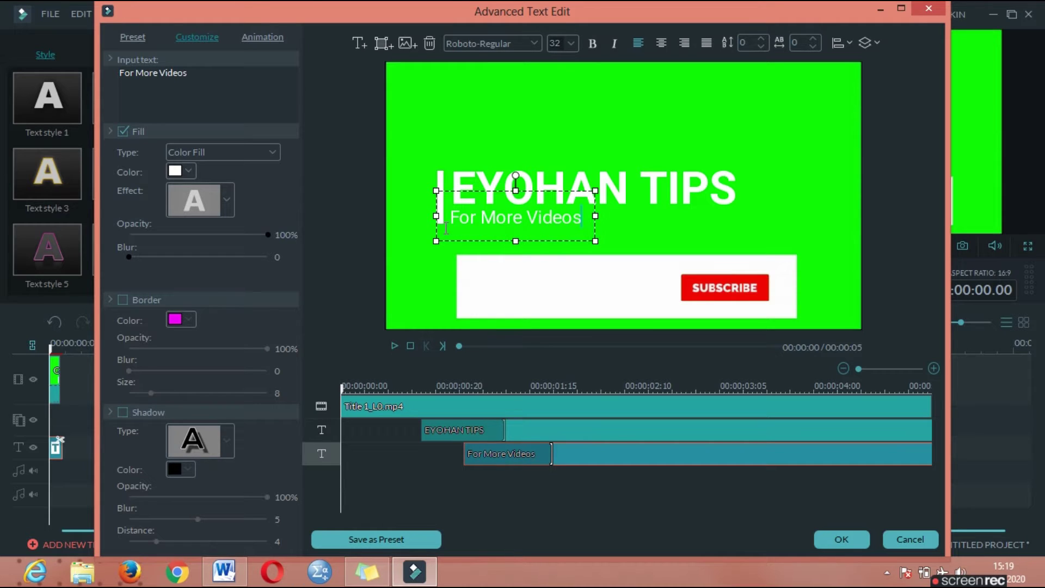
Step: Set the fill color of both the "EYOHAN TIPS" and "For More Videos" lines to black
click(606, 175)
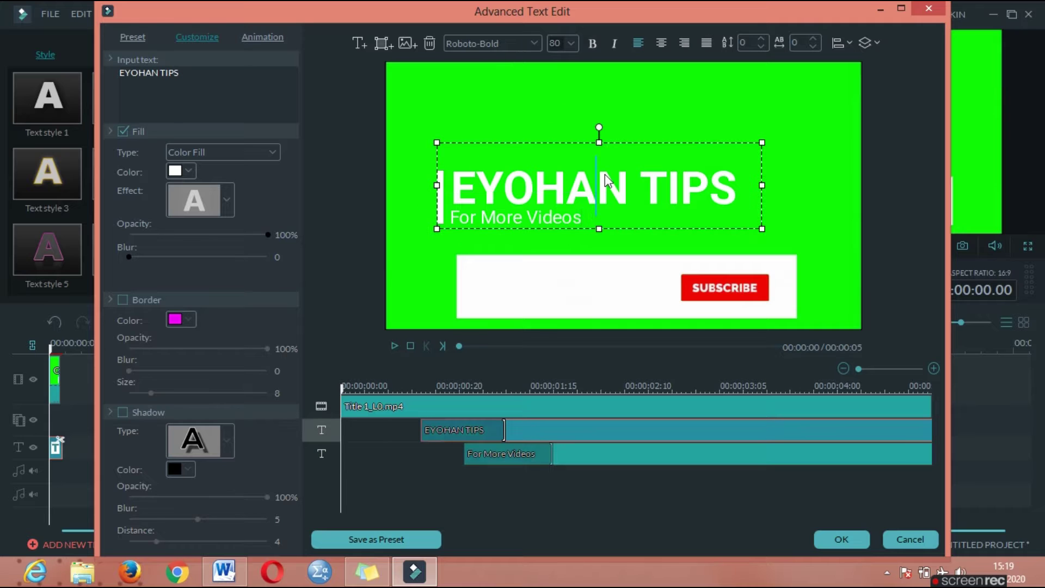
click(194, 166)
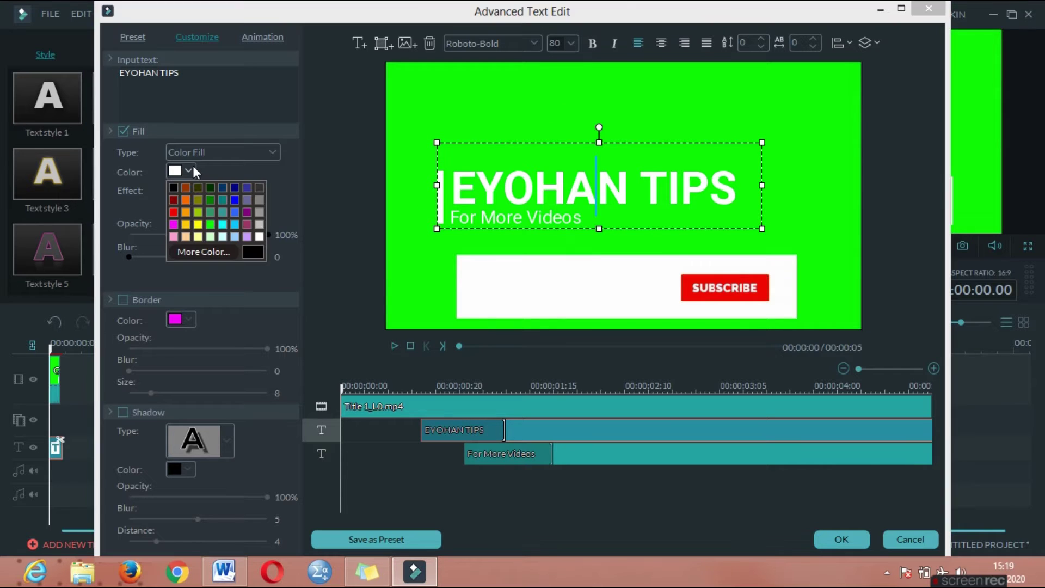
click(178, 185)
click(518, 219)
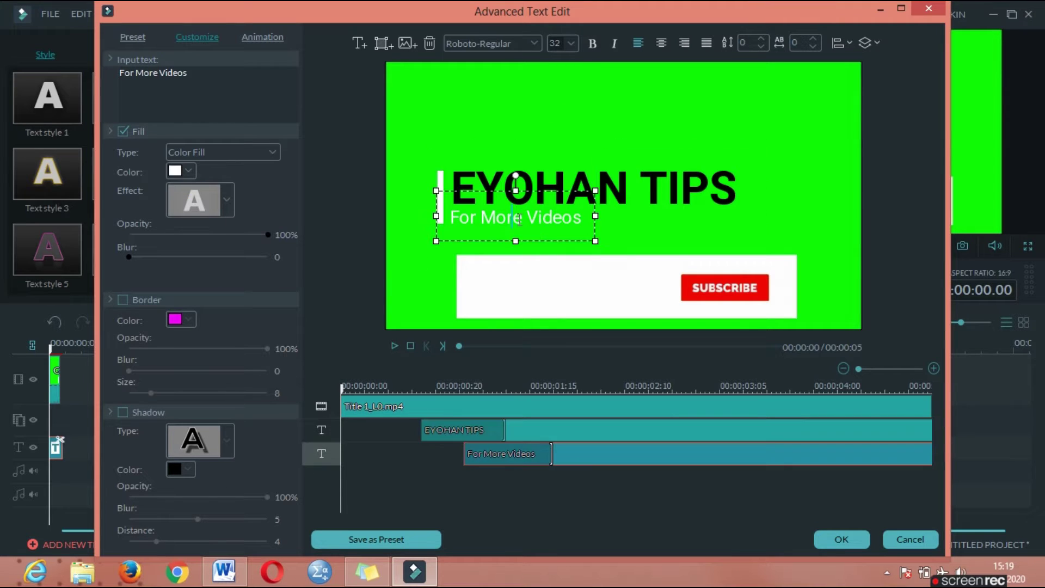
click(174, 171)
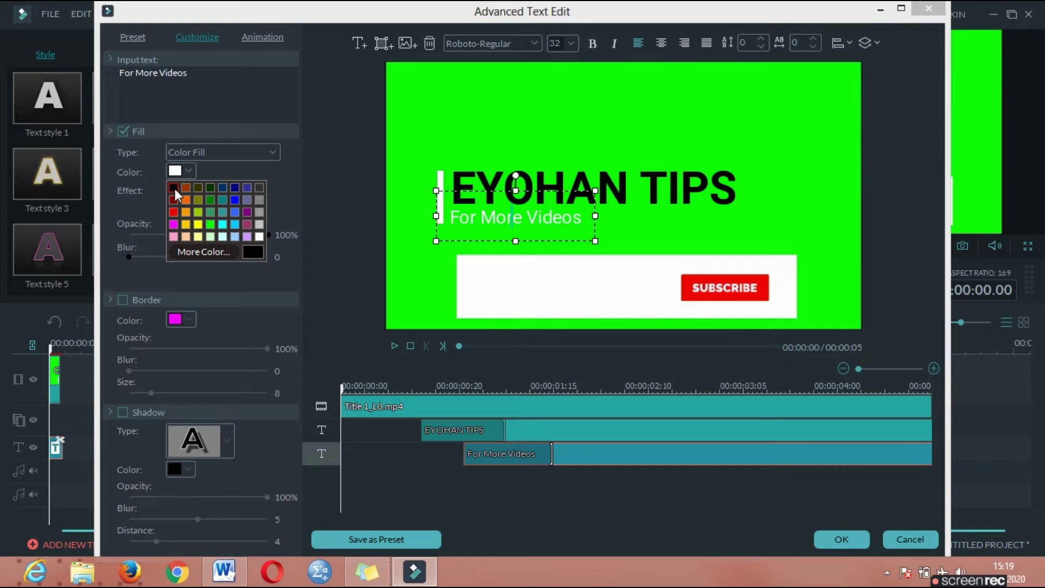
click(175, 188)
Step: Change the font of the "EYOHAN TIPS" line to Rockwell Extra Bold
click(629, 188)
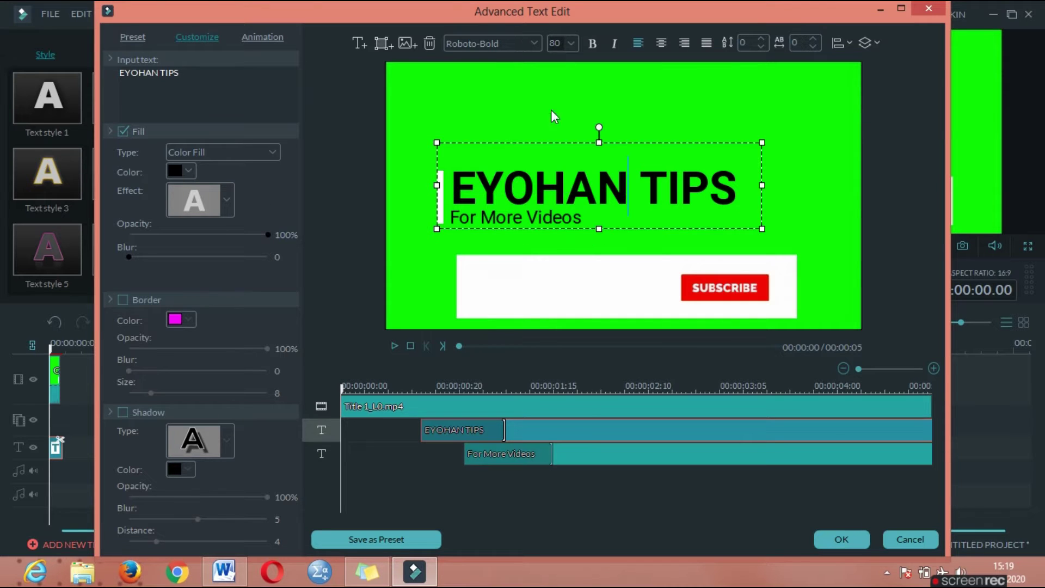
click(532, 50)
scroll(498, 93, down, 1)
scroll(499, 93, down, 1)
scroll(499, 93, down, 1)
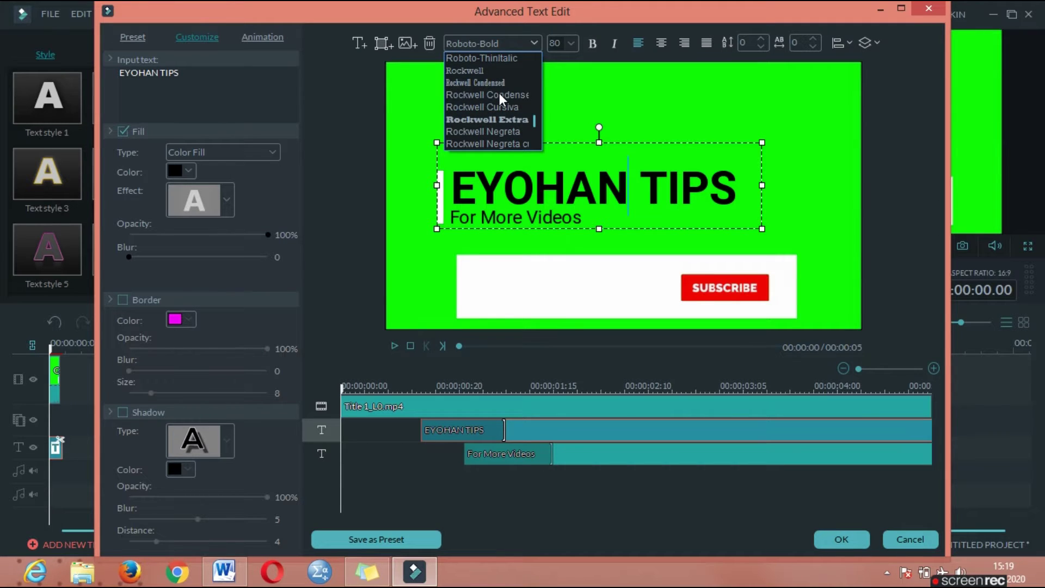
click(500, 118)
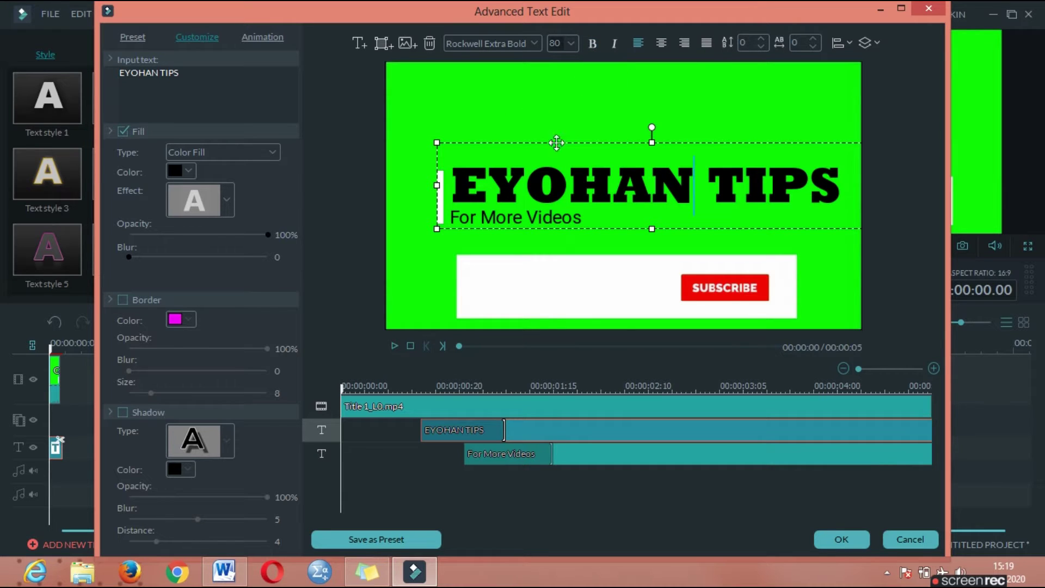
Step: Change the font of the "For More Videos" line to Rockwell Extra Bold
click(539, 221)
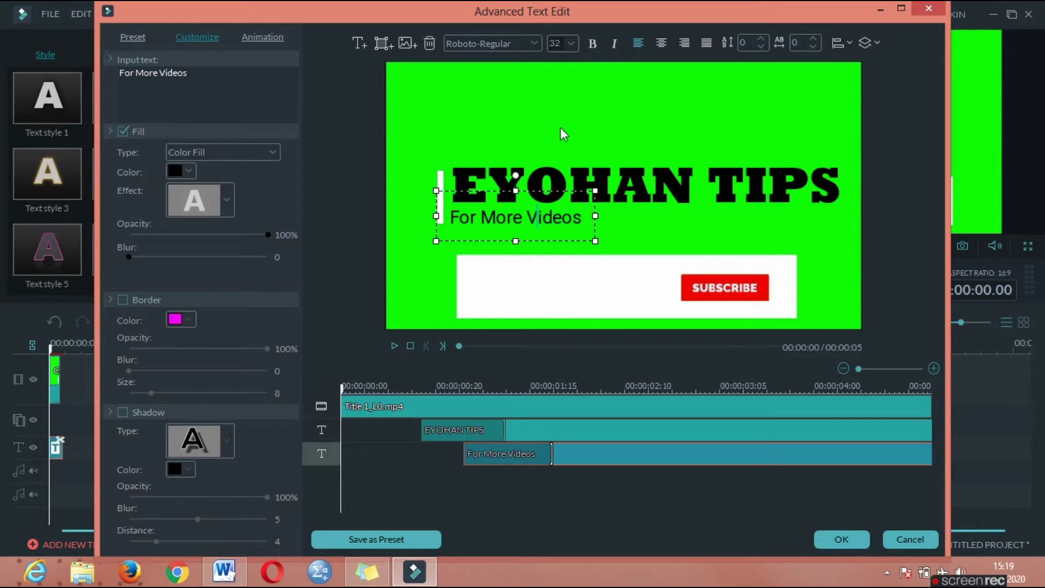
click(564, 183)
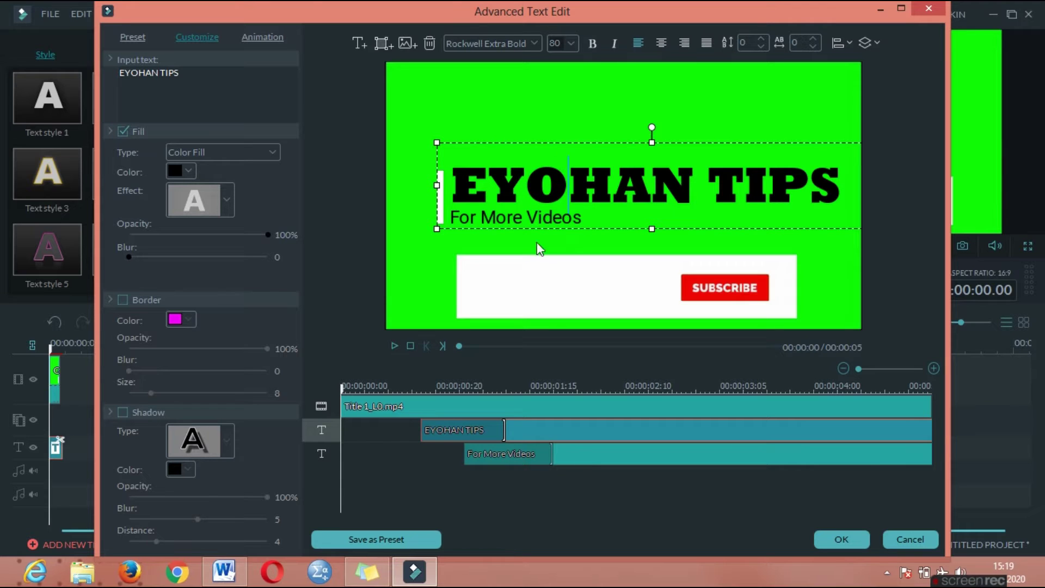
click(524, 225)
click(535, 41)
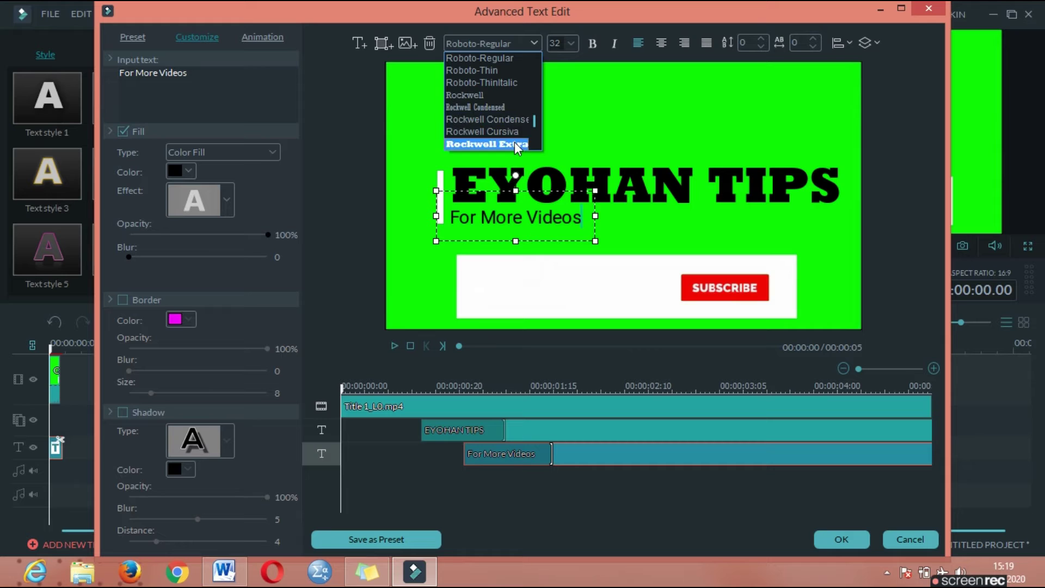
click(514, 142)
Step: Move the "EYOHAN TIPS" line leftward in the frame and shrink it to about a third of its width
click(746, 174)
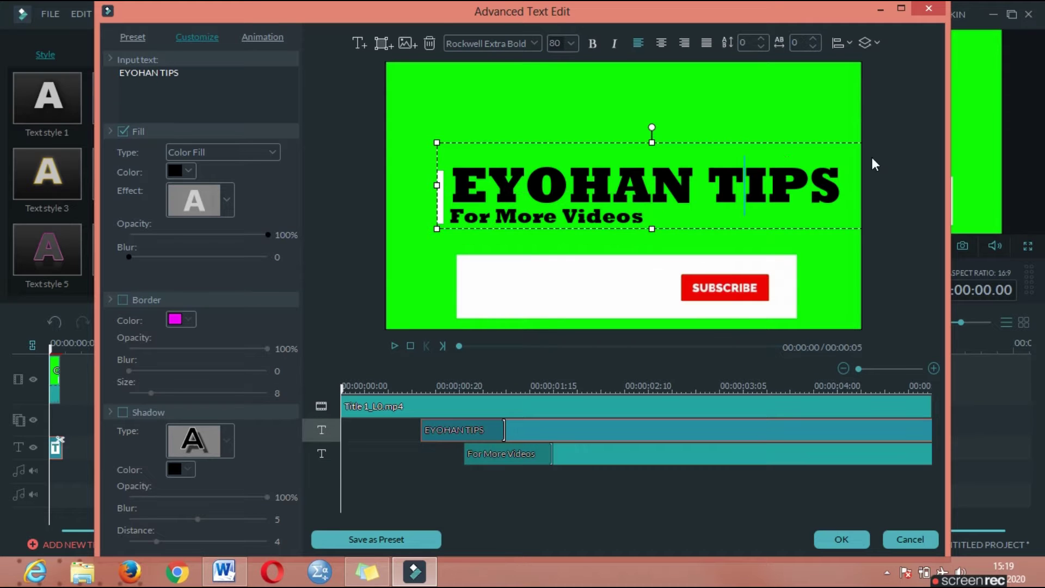
drag(717, 146, 624, 146)
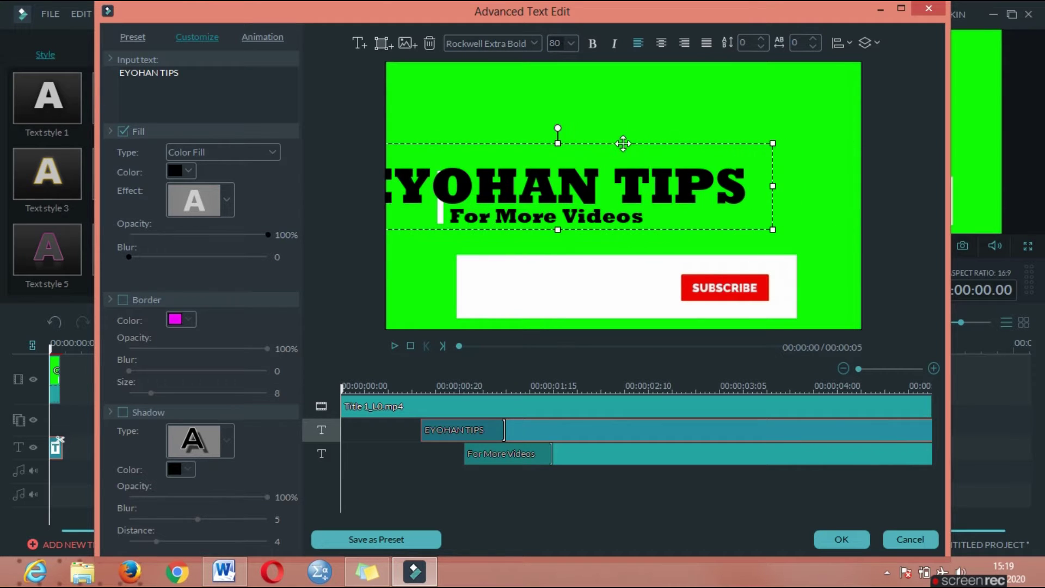
drag(775, 142, 665, 160)
Step: Shrink the "For More Videos" line to about two thirds of its width and enlarge "EYOHAN TIPS" by about a quarter
click(535, 228)
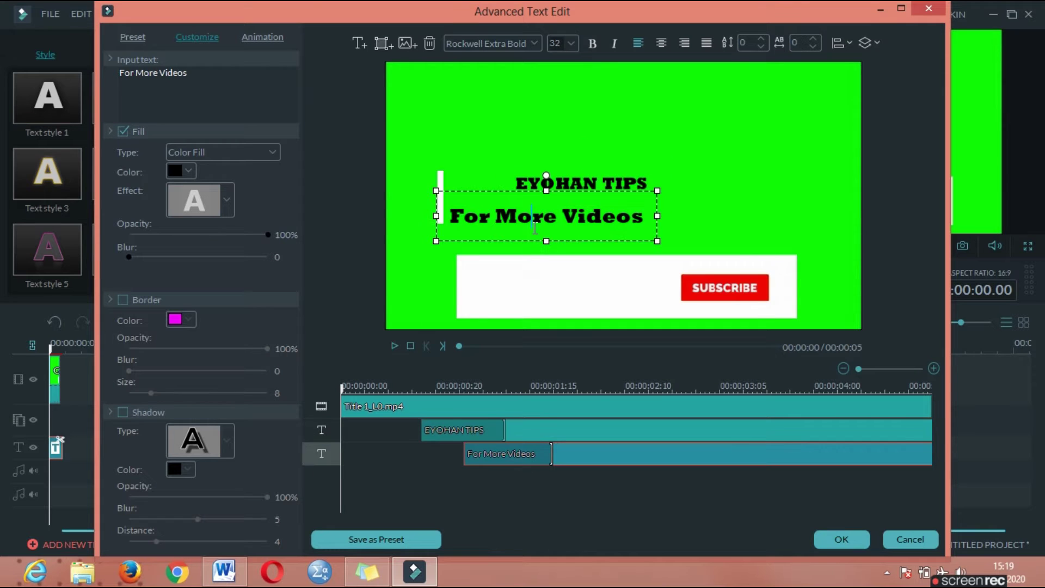
drag(656, 189, 590, 218)
click(614, 186)
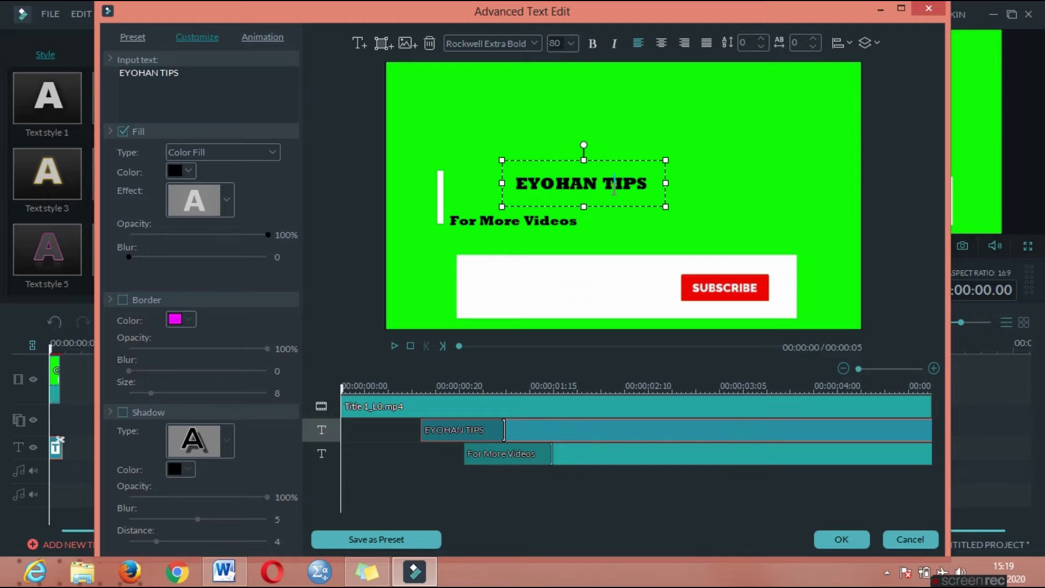
drag(665, 159, 704, 152)
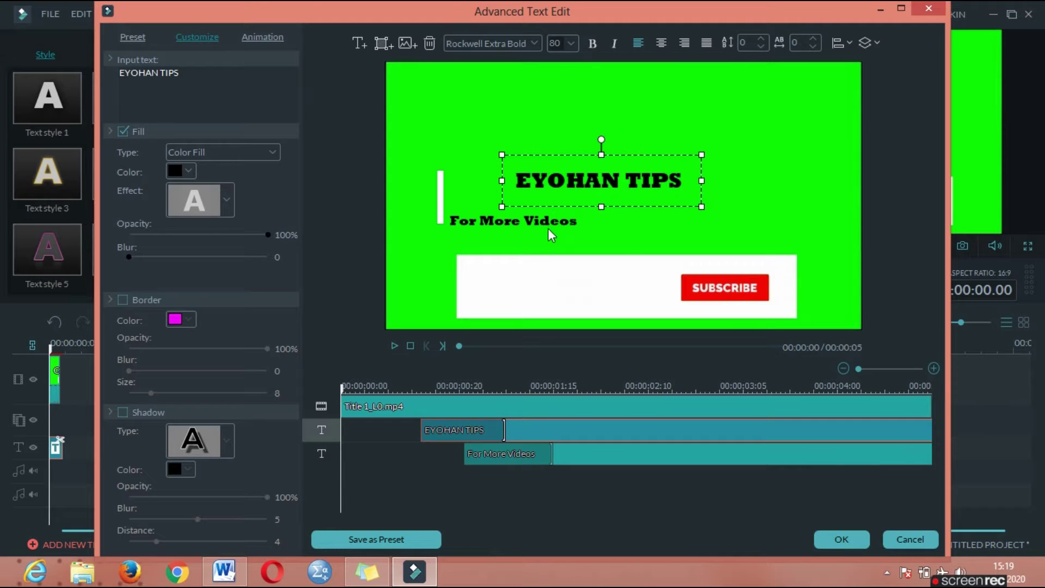
click(548, 234)
click(601, 183)
click(632, 183)
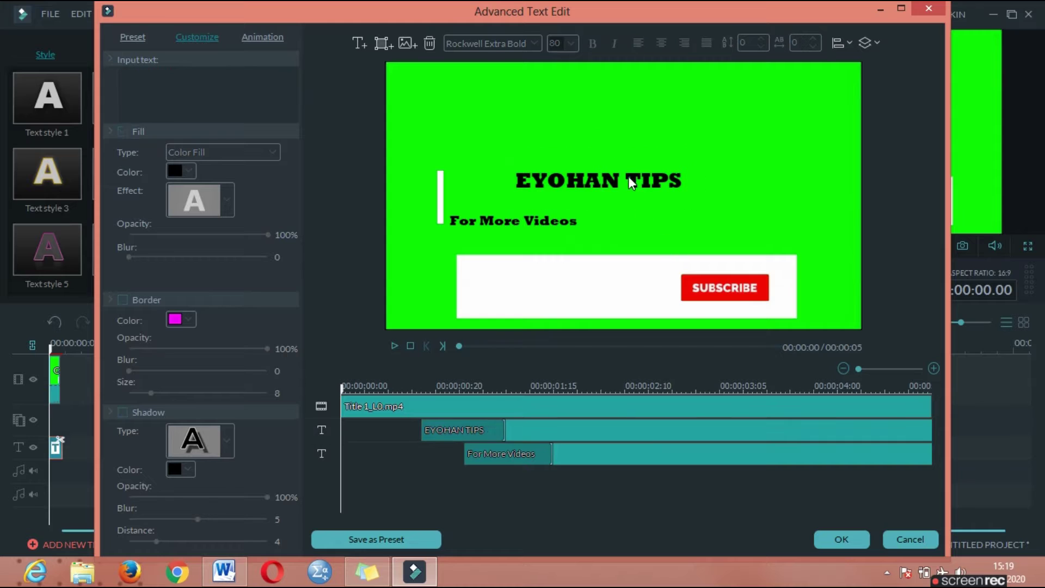
Step: Shrink "EYOHAN TIPS" by about a fifth and stack it above "For More Videos" on the white banner, beside the SUBSCRIBE button
drag(635, 154, 622, 247)
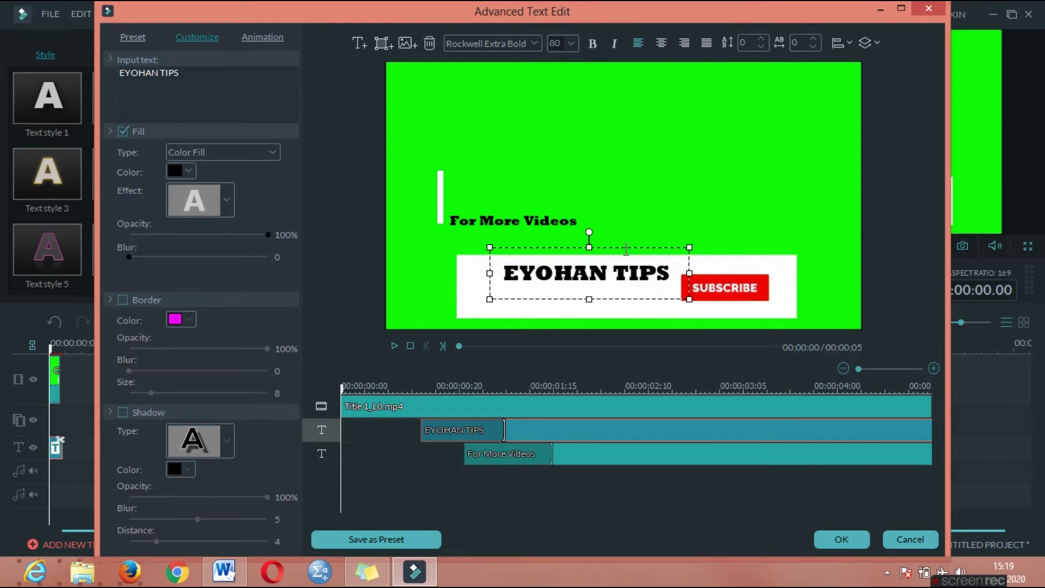
drag(689, 247, 662, 248)
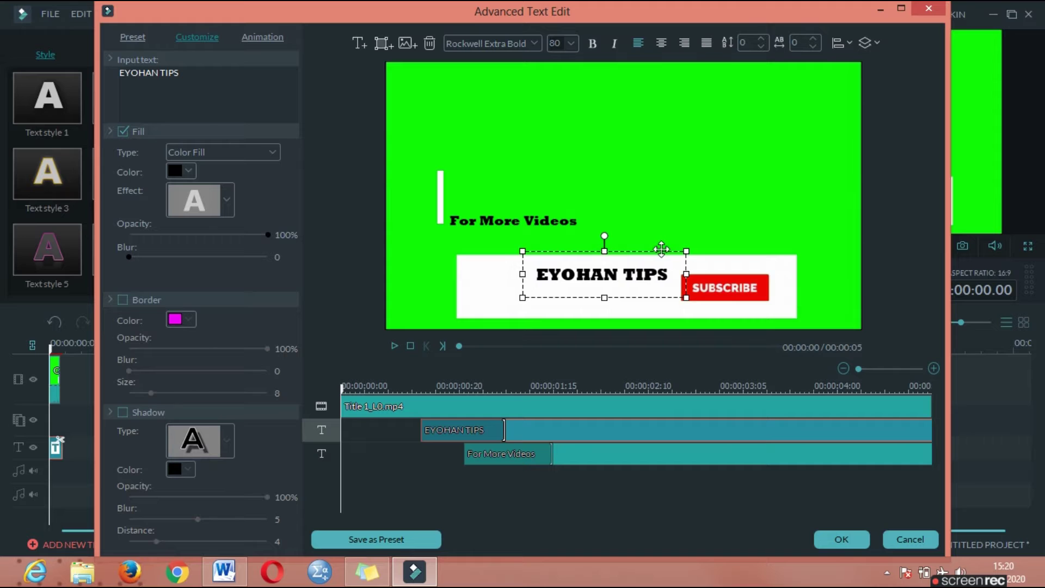
click(561, 222)
drag(563, 197, 639, 272)
click(643, 270)
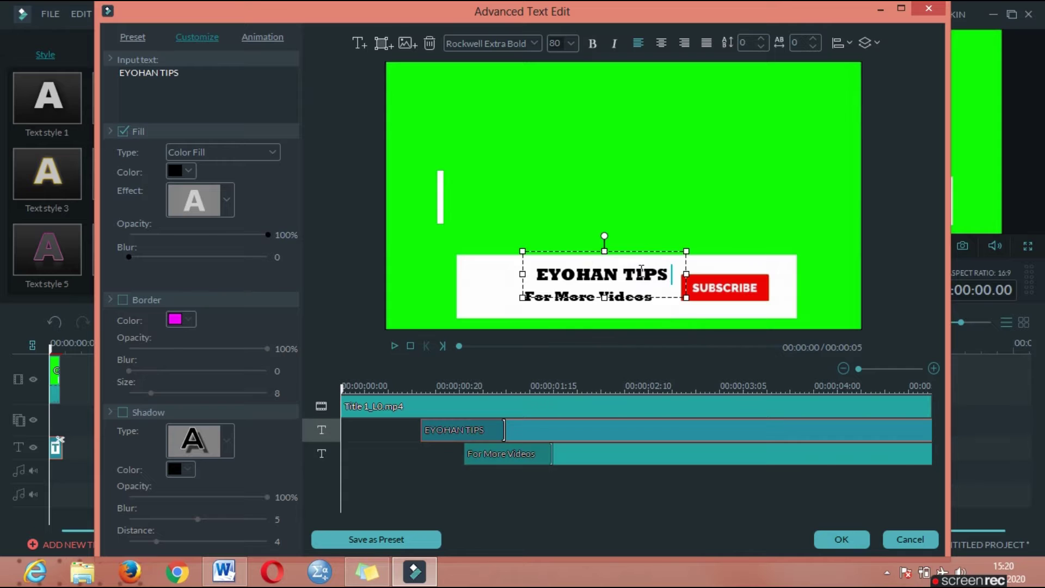
drag(663, 251, 654, 249)
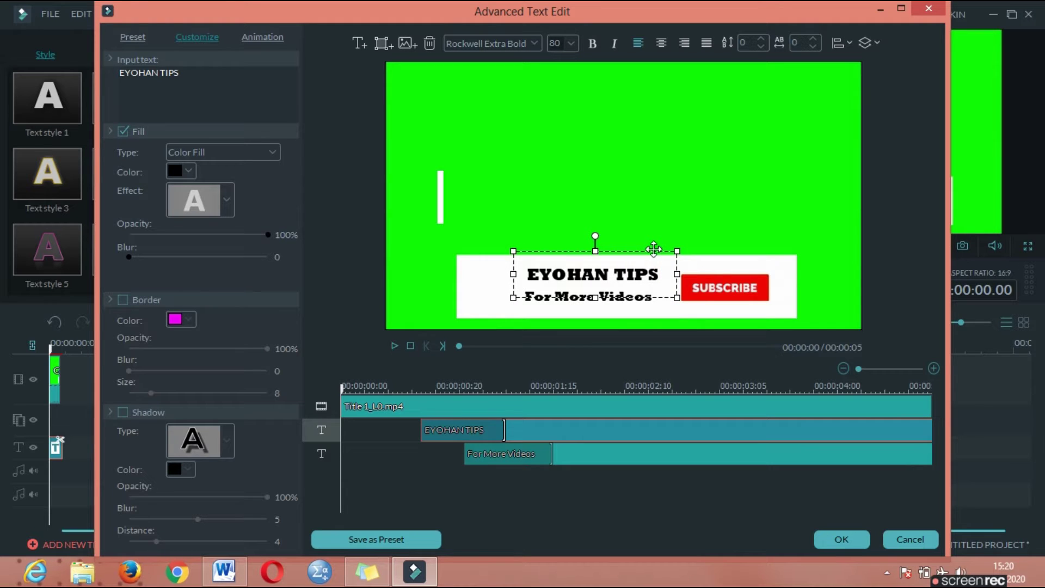
click(666, 217)
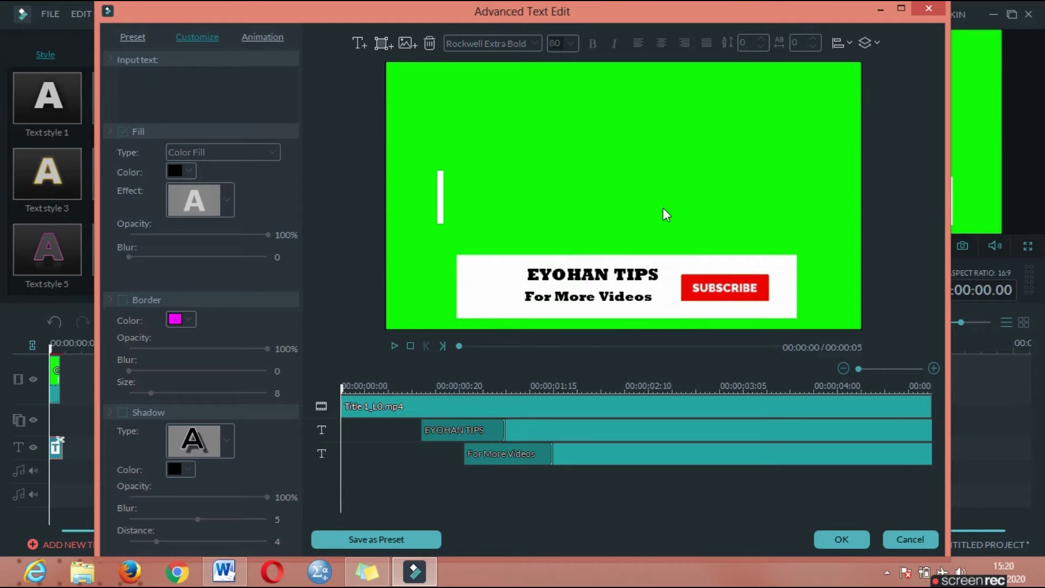
Step: Nudge the "For More Videos" line slightly right and the "EYOHAN TIPS" line slightly left within the white banner
click(623, 317)
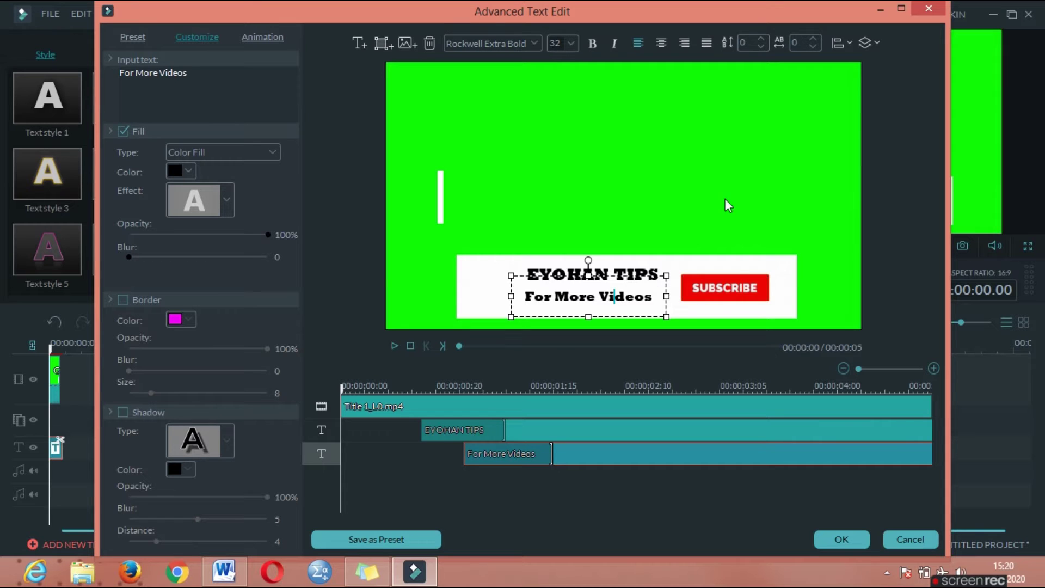
click(702, 212)
click(653, 303)
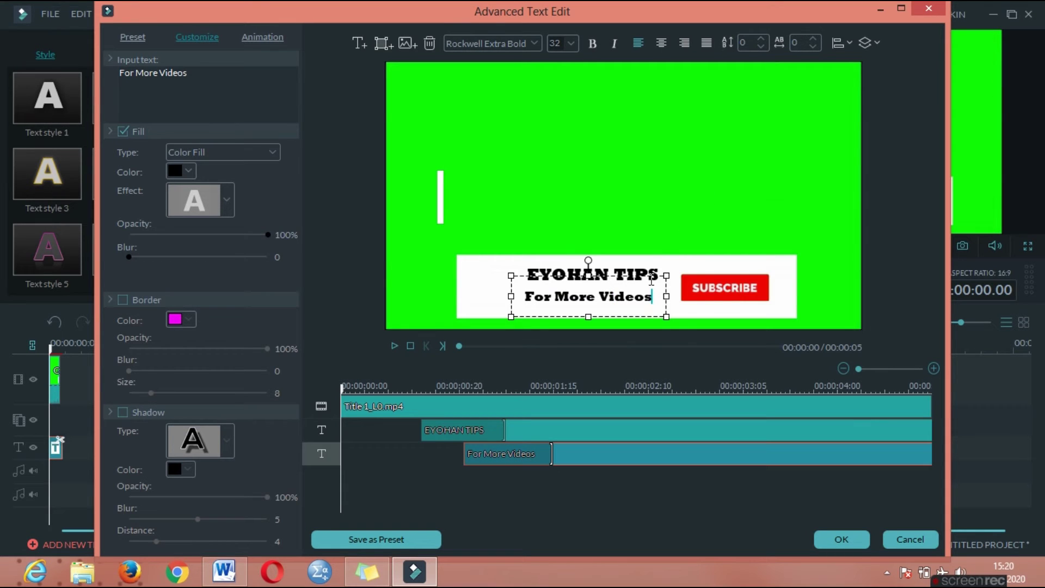
drag(648, 275, 654, 273)
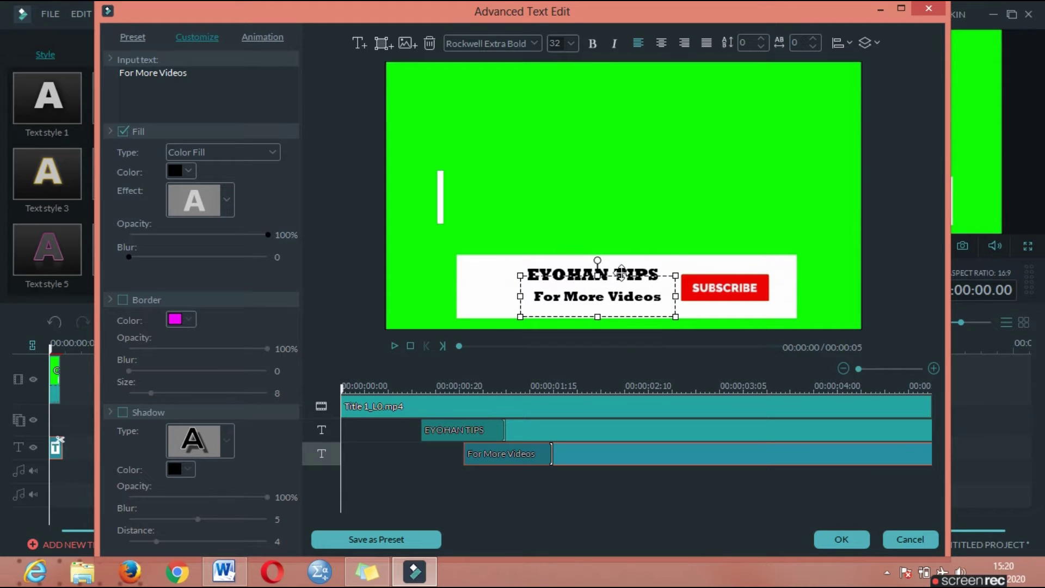
click(634, 262)
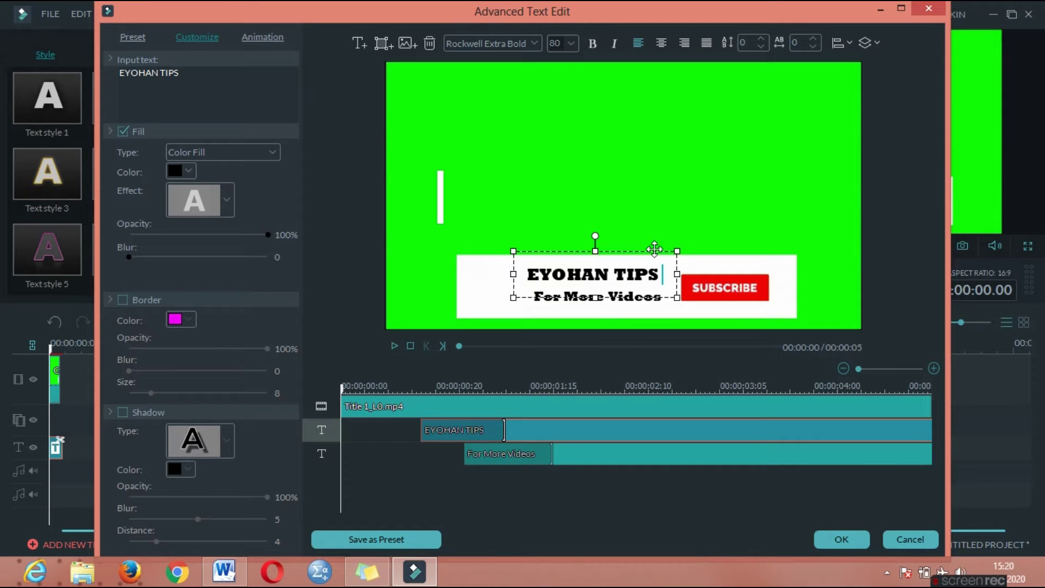
drag(655, 249, 653, 248)
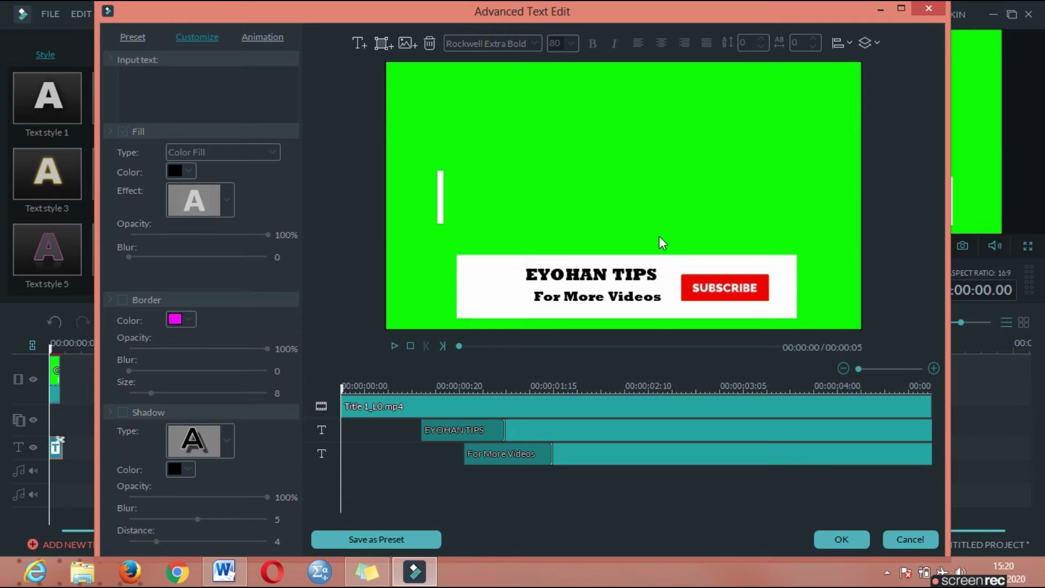
click(633, 296)
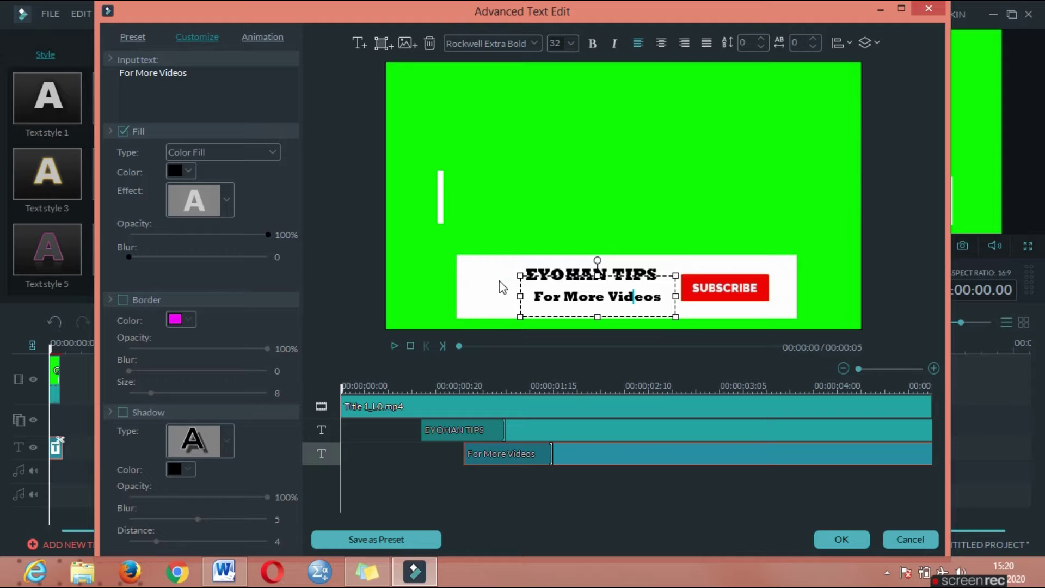
click(477, 188)
click(549, 291)
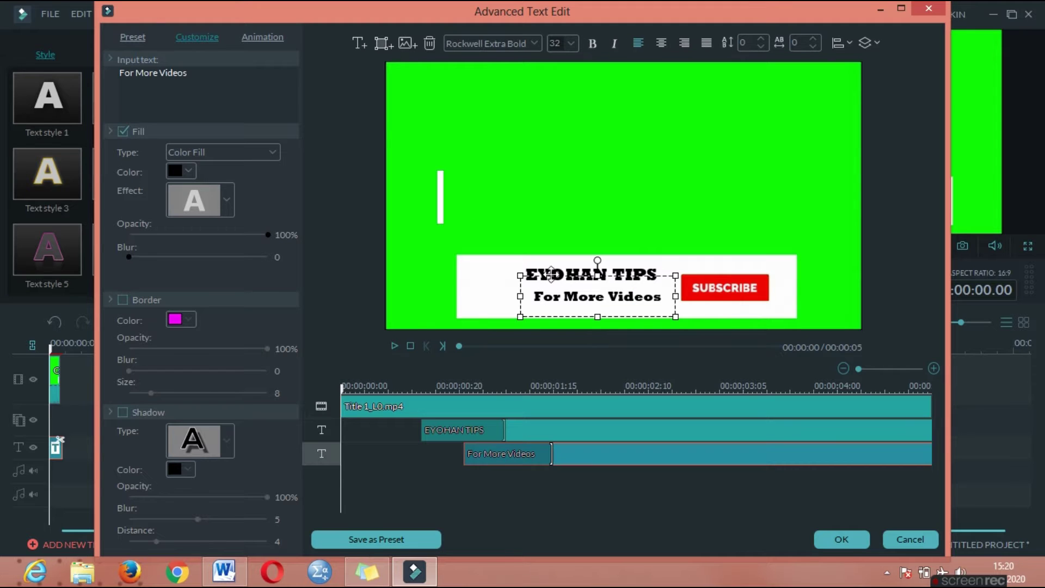
click(482, 128)
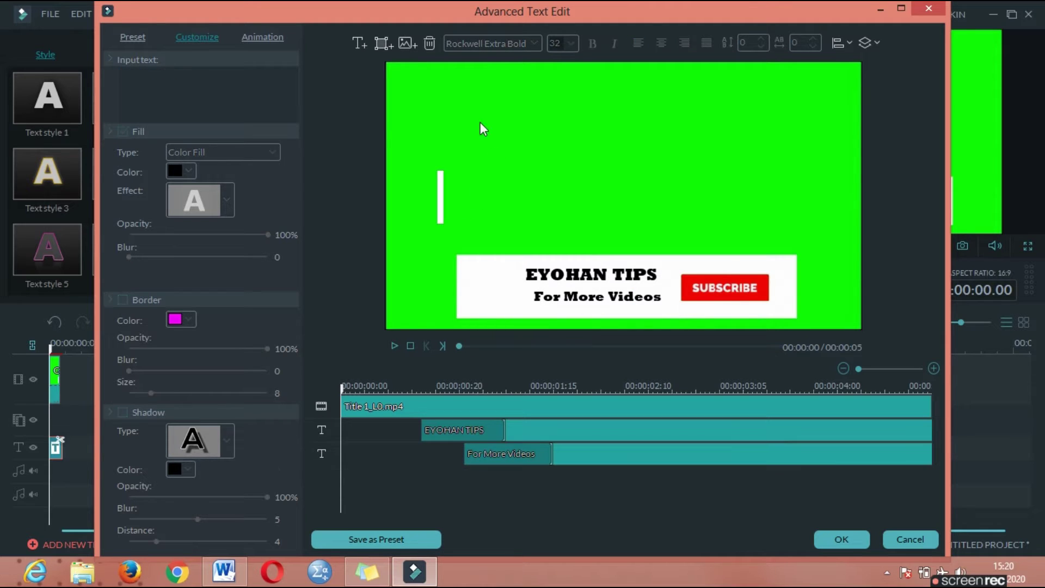
Step: Insert the "logo" image from the Desktop's "youtube tips" folder into the title
click(404, 39)
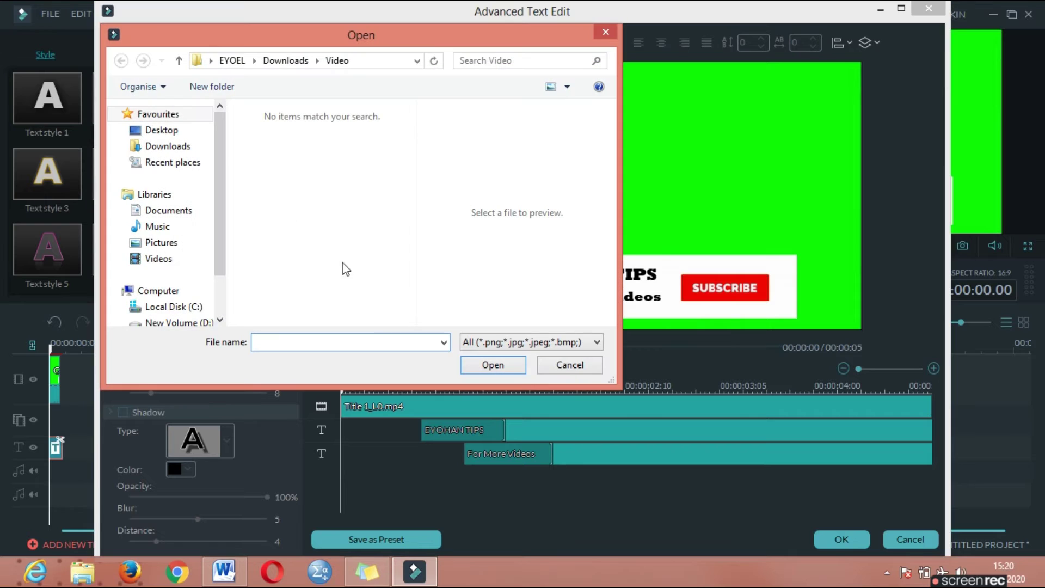
click(187, 132)
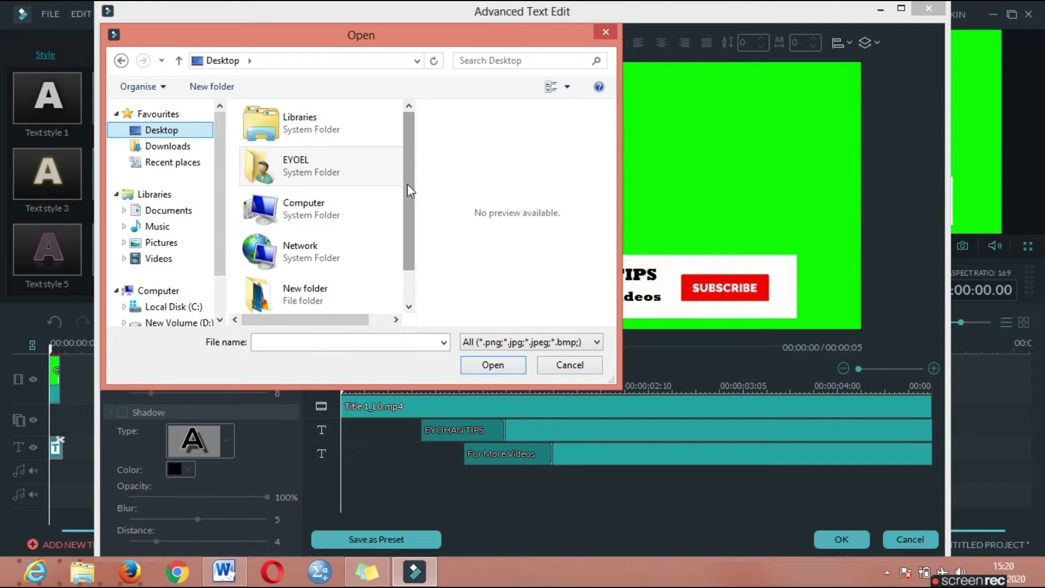
scroll(411, 192, down, 1)
click(340, 296)
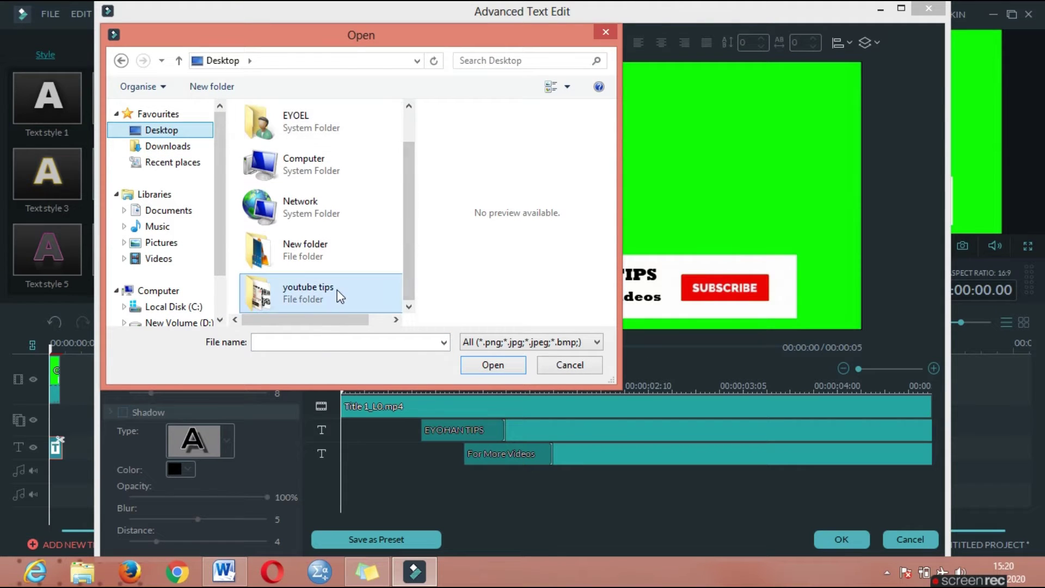
double_click(340, 297)
click(367, 146)
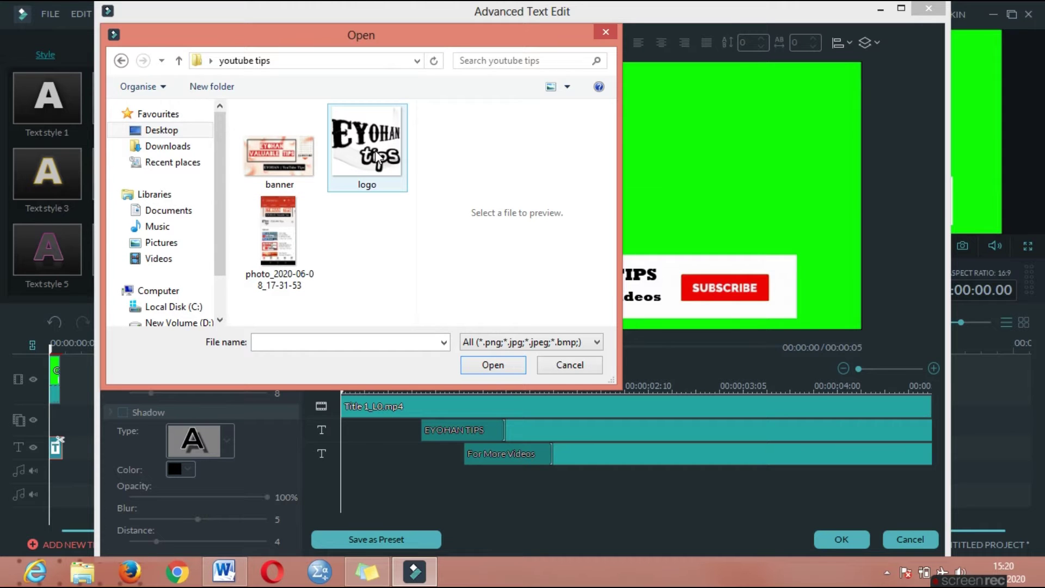
click(501, 367)
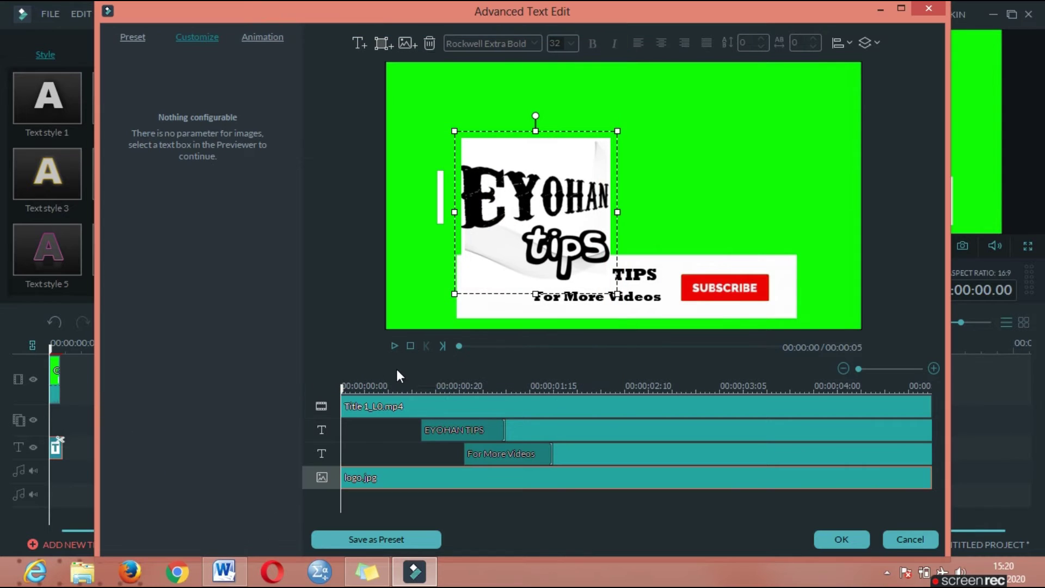
Step: Shrink the logo to about 40% of its width and fit it inside the left end of the white banner
drag(617, 131, 510, 239)
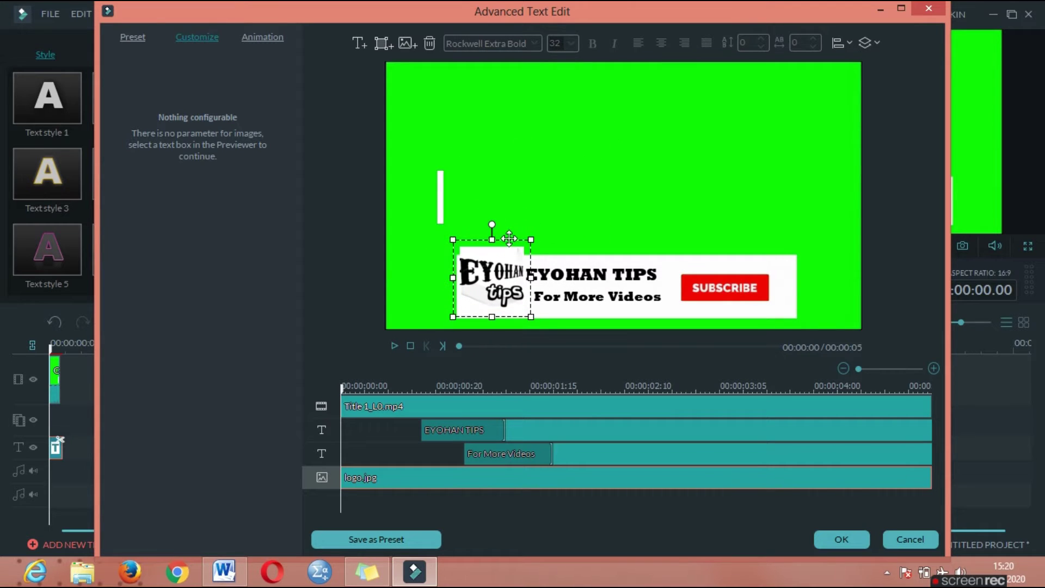
drag(531, 240, 518, 251)
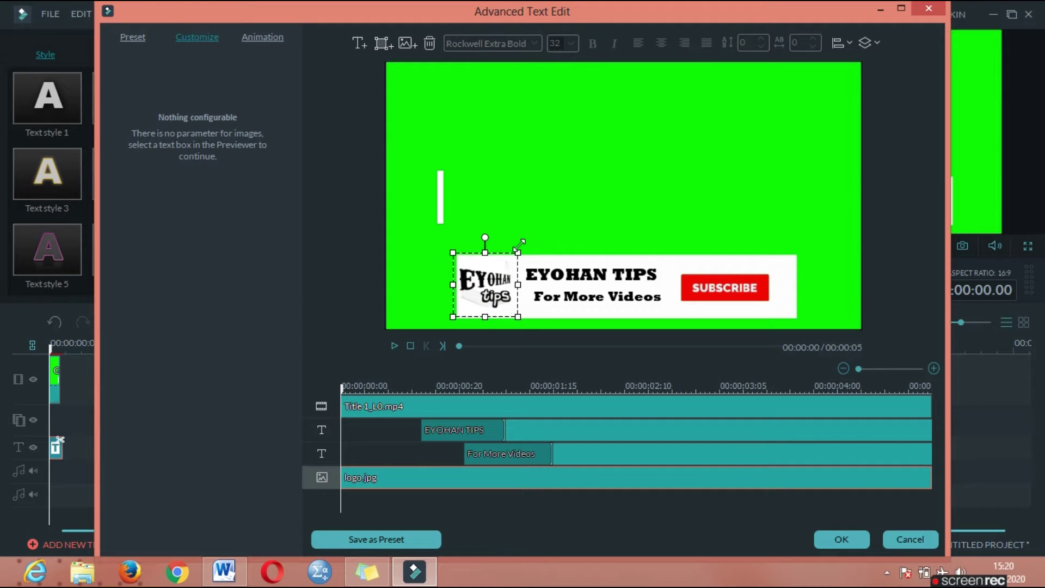
click(579, 207)
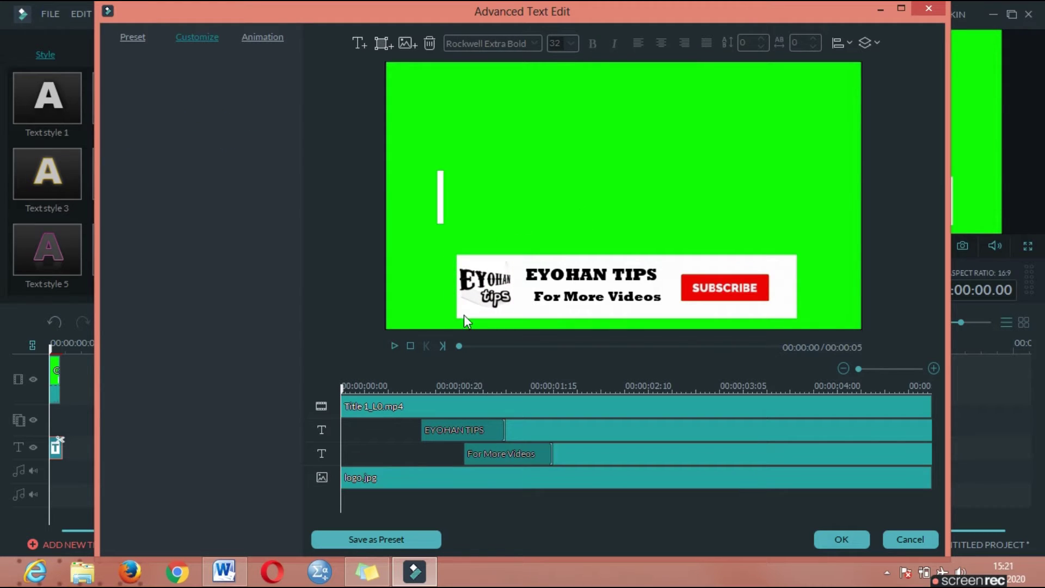
Step: Shift "For More Videos" slightly left to centre it under "EYOHAN TIPS" and delete the stray white vertical bar above the banner
click(545, 299)
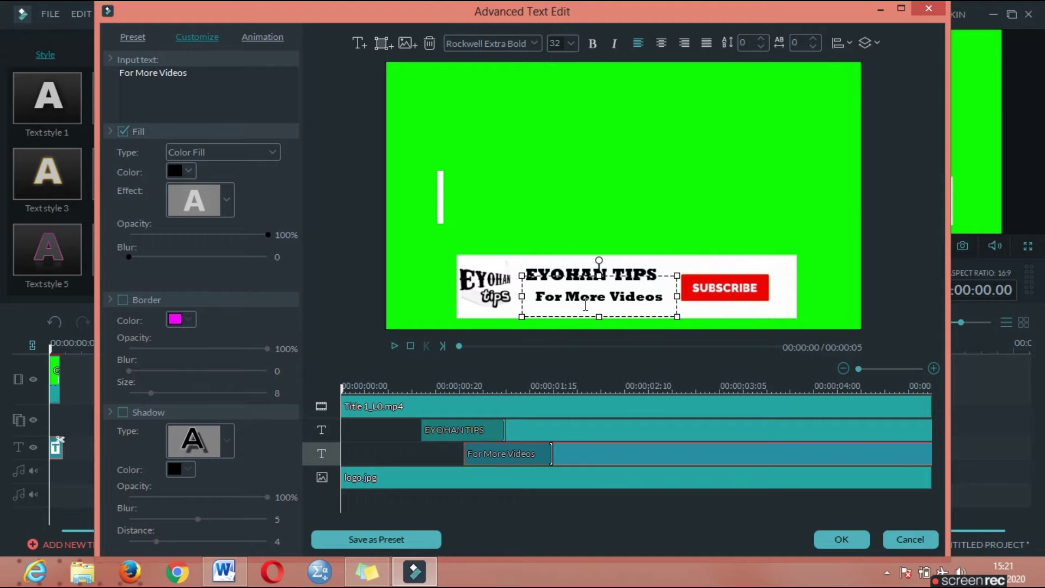
drag(586, 305, 580, 305)
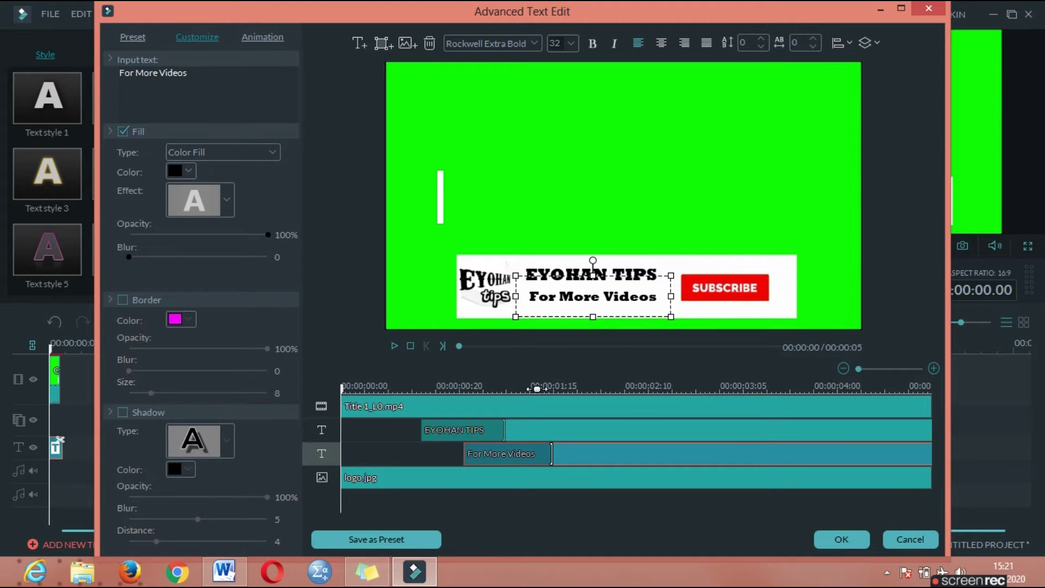
click(440, 196)
drag(429, 168, 430, 64)
click(430, 43)
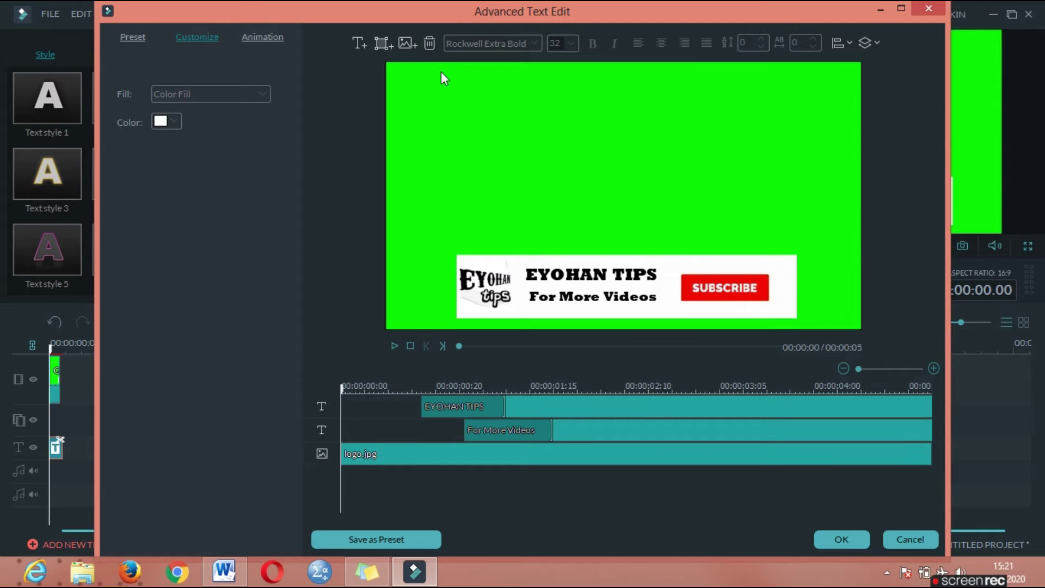
Step: Preview the title and shrink both the "EYOHAN TIPS" and "For More Videos" lines by about 7% to clear the subscribe button
key(space)
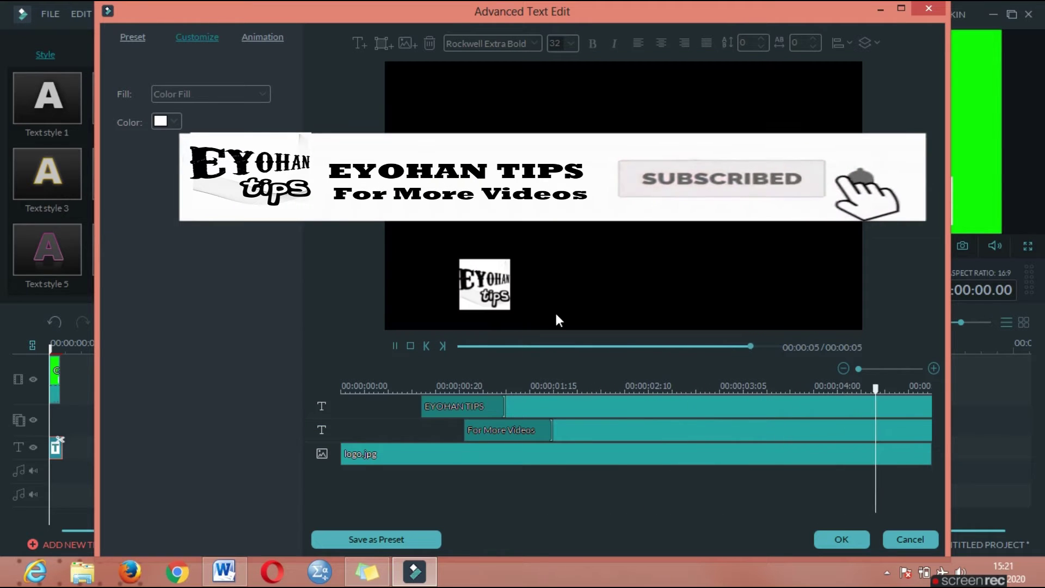
click(586, 299)
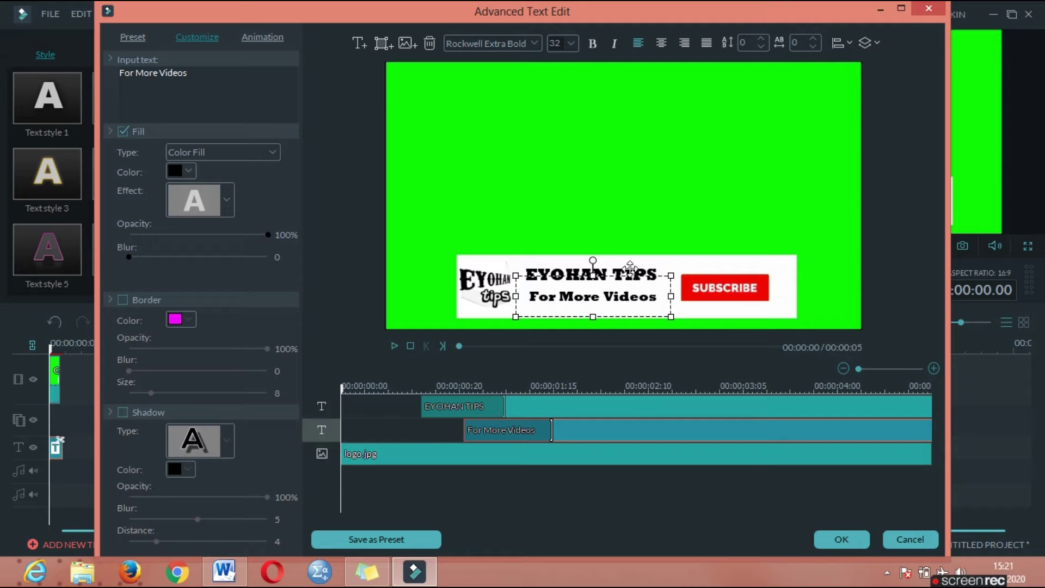
click(634, 270)
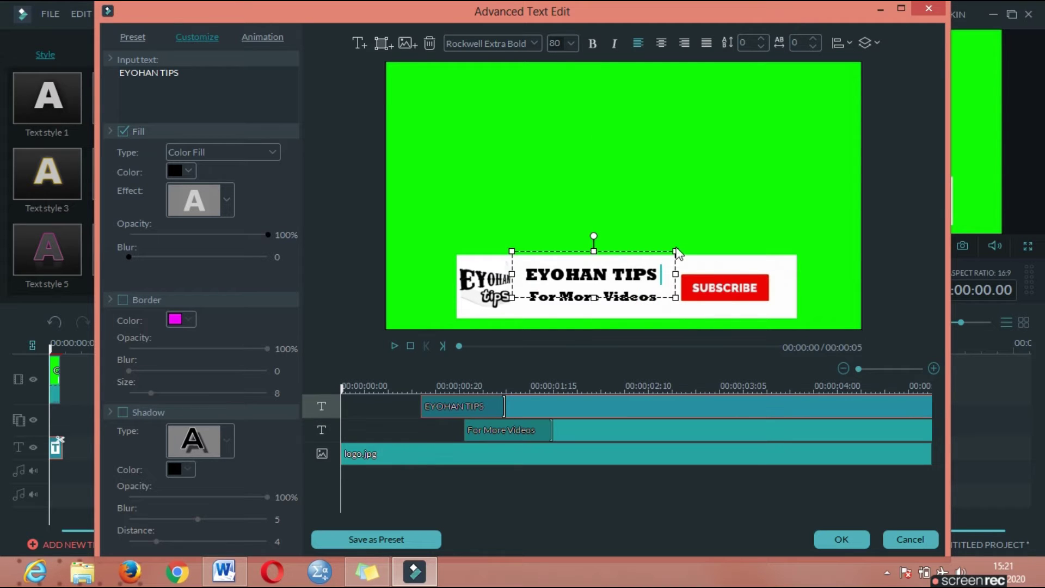
drag(676, 251, 663, 264)
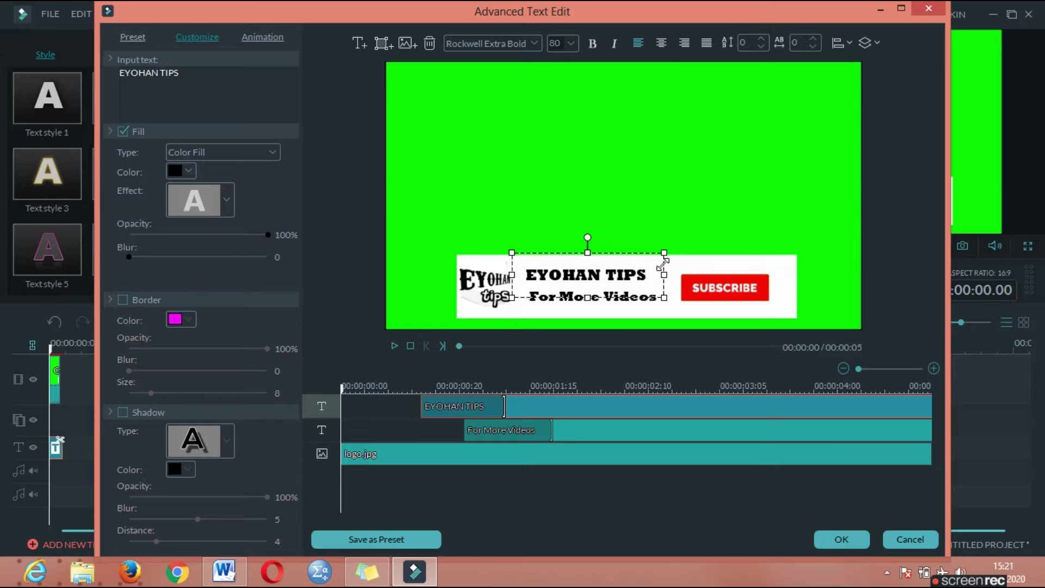
click(632, 320)
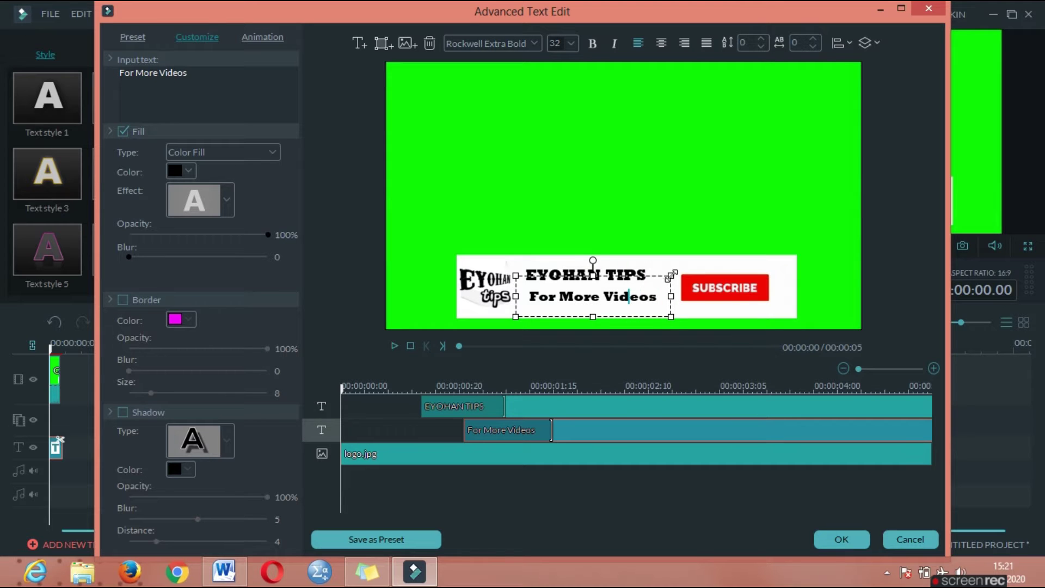
drag(662, 283, 660, 285)
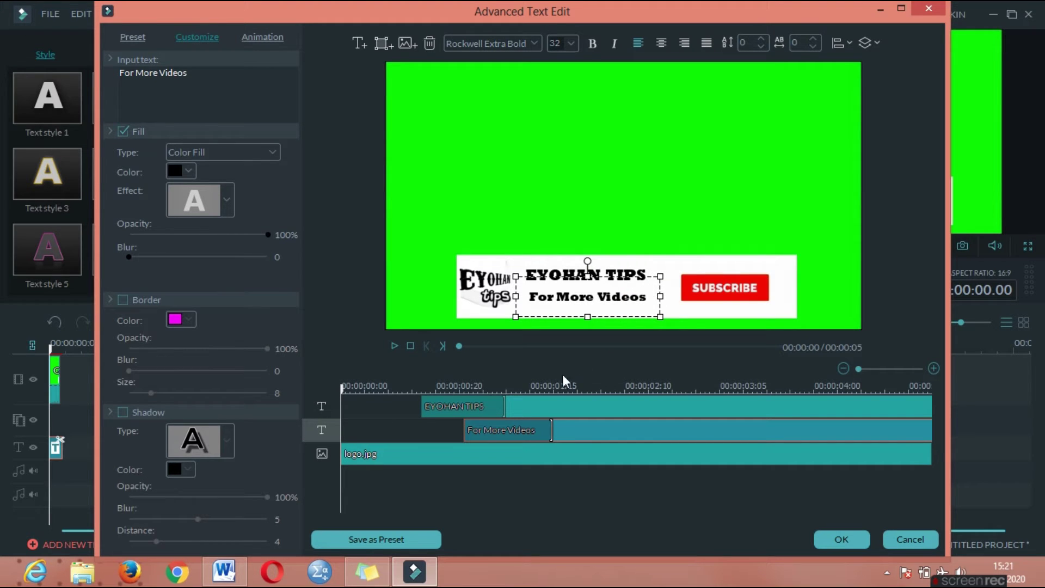
Step: Play the title from the start and pause at about 3 seconds to check the text against the SUBSCRIBED button
click(385, 413)
key(space)
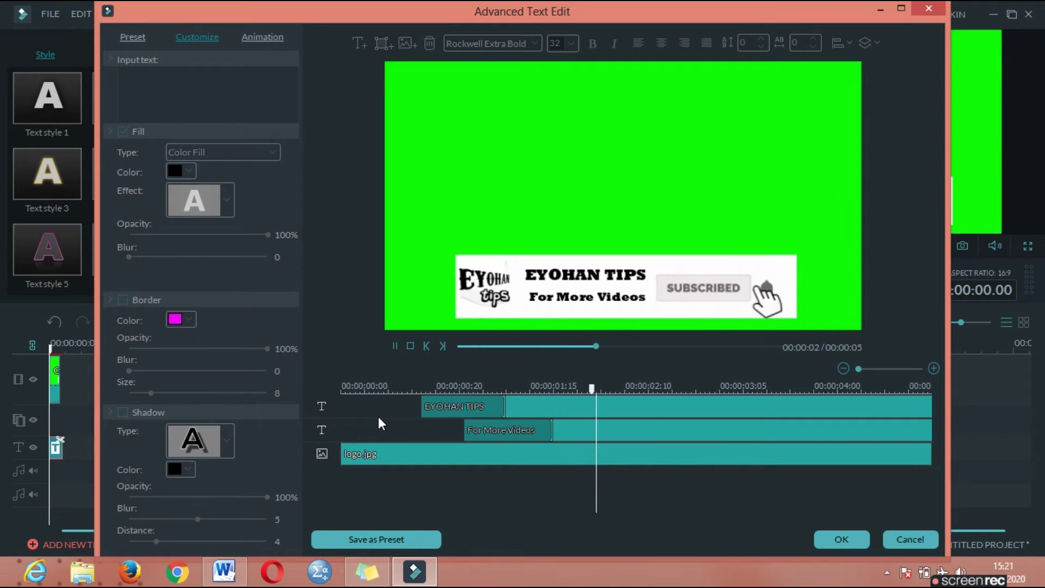
key(space)
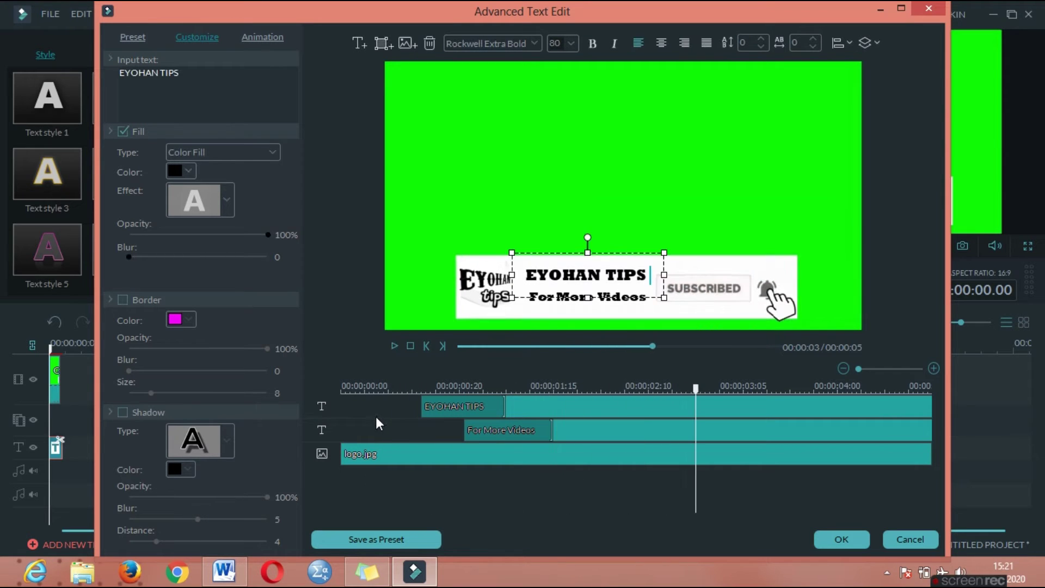
Step: Move "EYOHAN TIPS" slightly down so it sits just above "For More Videos" on the banner
click(566, 274)
mouse_move(573, 252)
mouse_down()
mouse_move(574, 264)
mouse_move(573, 243)
mouse_move(570, 253)
mouse_up()
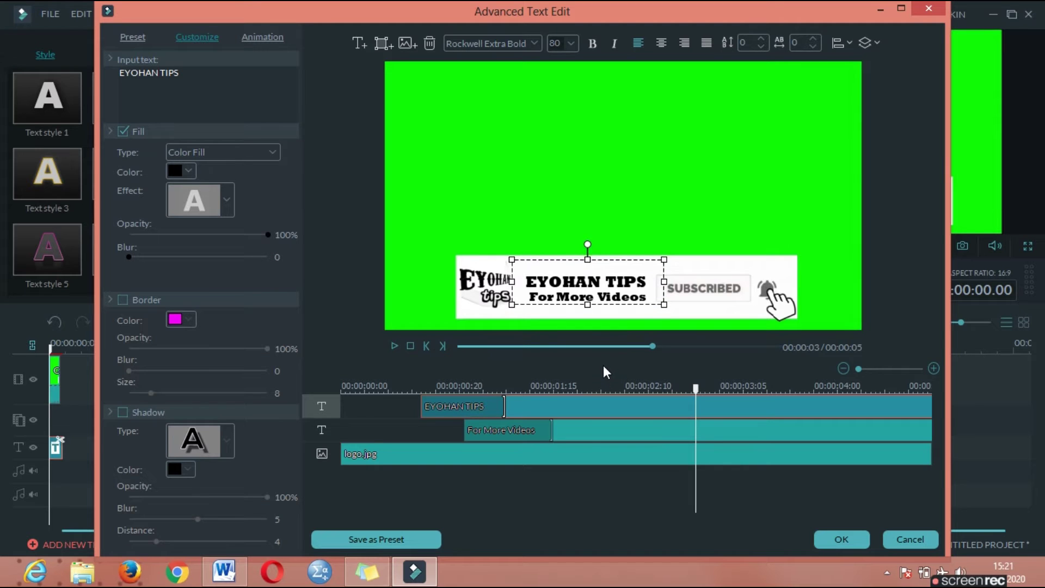
drag(587, 305, 588, 303)
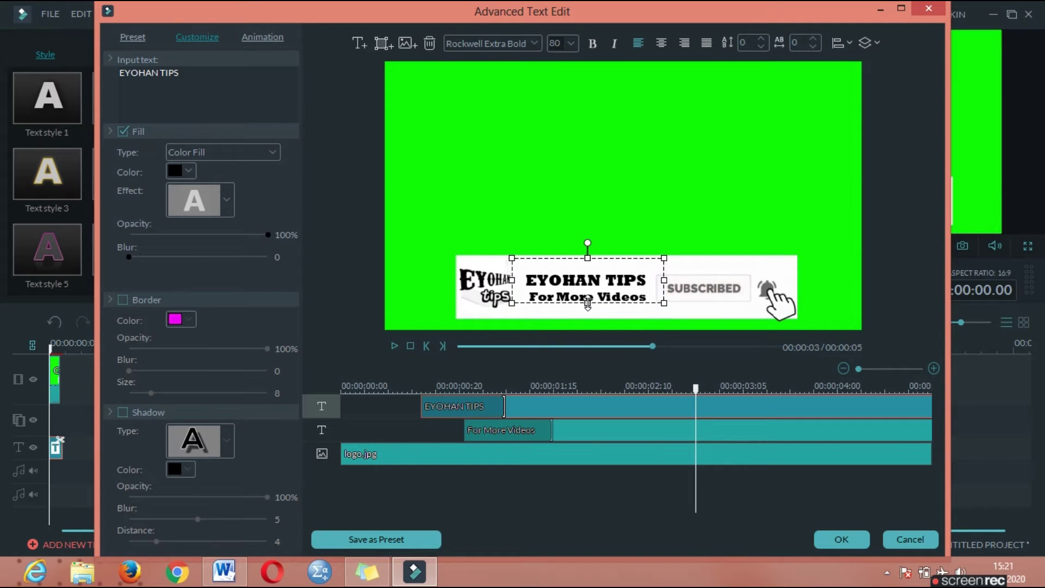
Step: Enlarge "For More Videos" by about 10%, then nudge it left and slightly down to centre it under "EYOHAN TIPS"
click(555, 297)
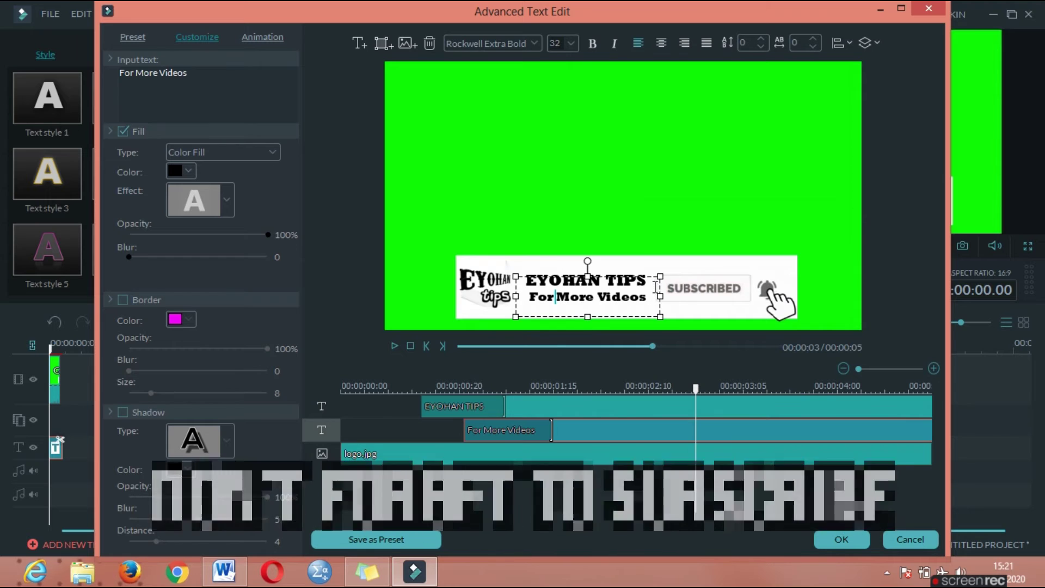
drag(661, 276, 680, 270)
key(Left)
key(Left)
key(Left)
key(Left)
key(Left)
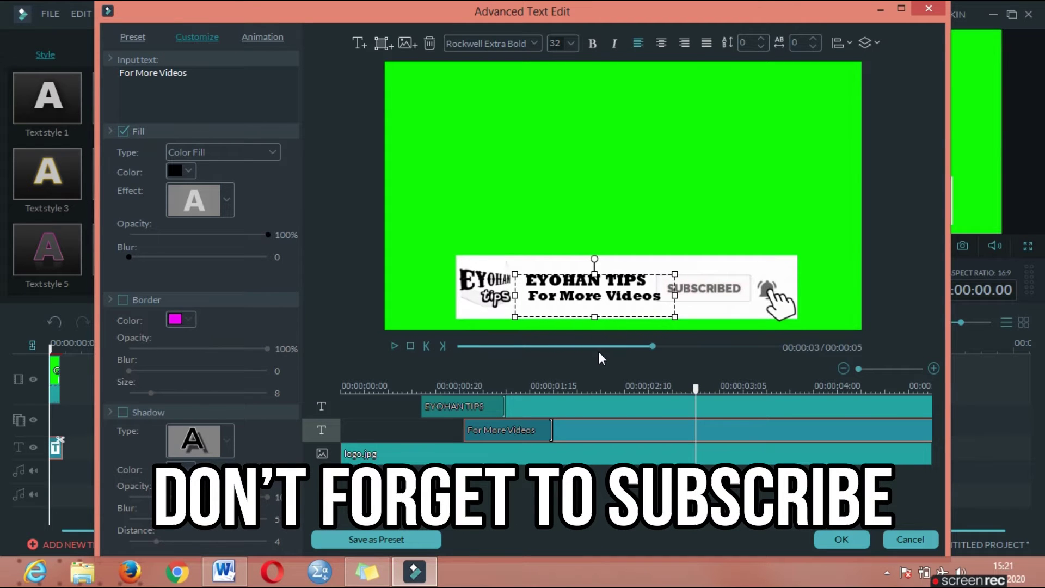
key(Down)
key(Left)
key(Left)
key(Down)
key(Left)
key(Left)
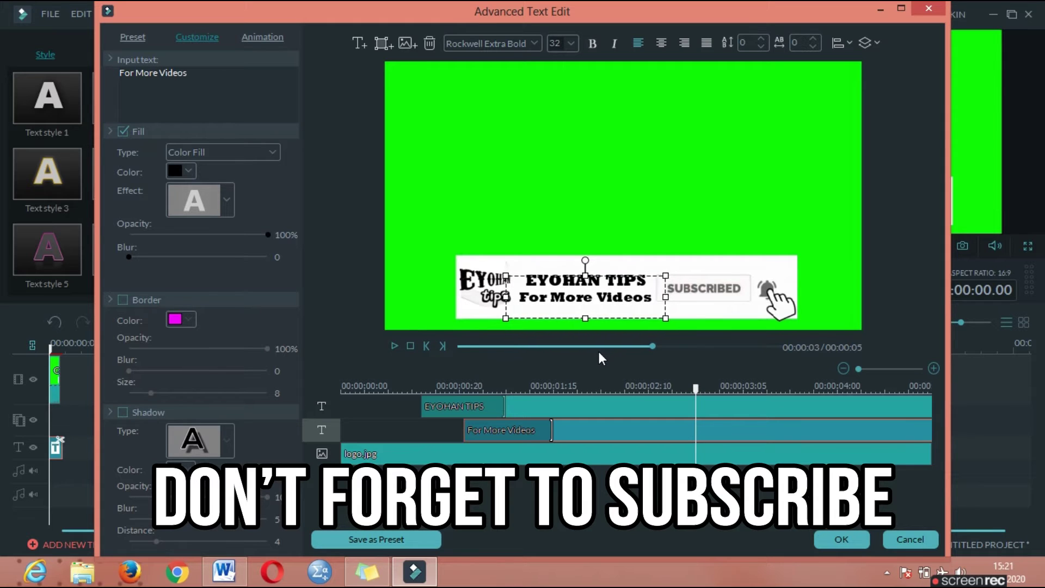
key(Down)
key(Down)
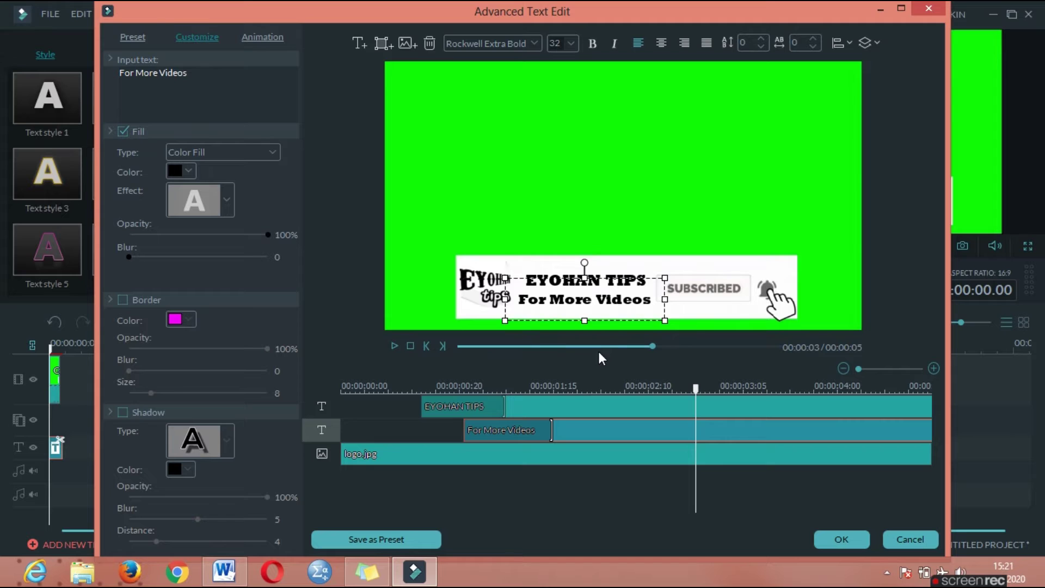
Step: Enlarge "EYOHAN TIPS" by about 6% and shift it left so its left edge lines up with "For More Videos"
click(630, 278)
drag(665, 259, 680, 255)
key(Left)
key(Left)
key(Left)
key(Left)
key(Left)
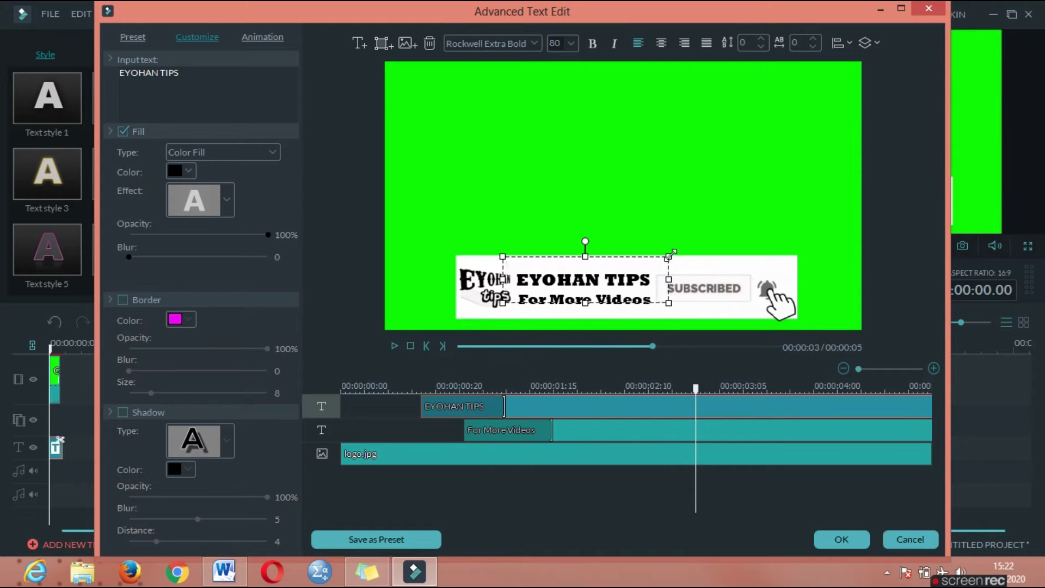
click(688, 217)
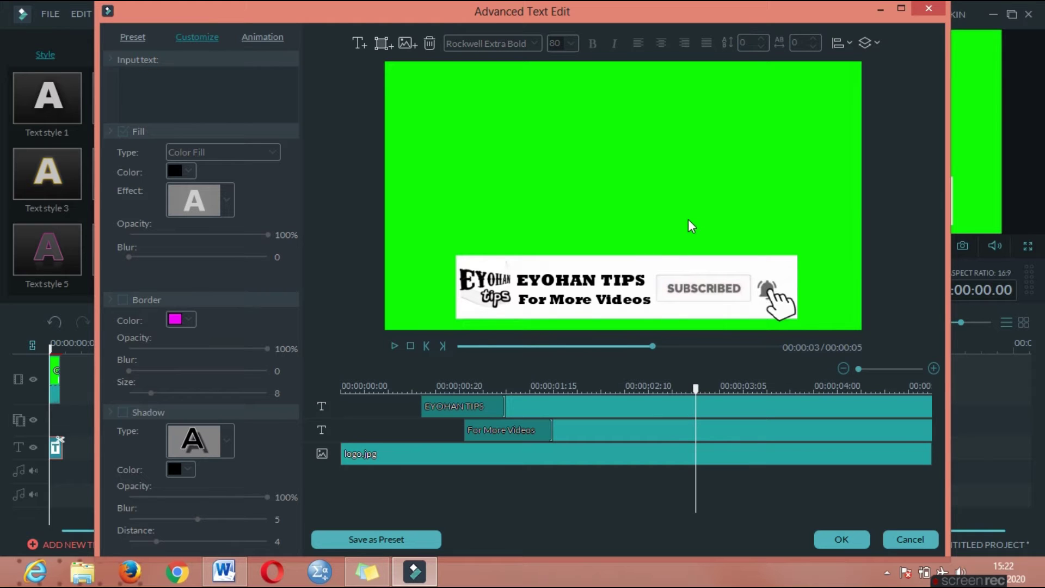
Step: Shift "For More Videos" slightly up and left under "EYOHAN TIPS", and play the title to about 3 seconds
click(555, 309)
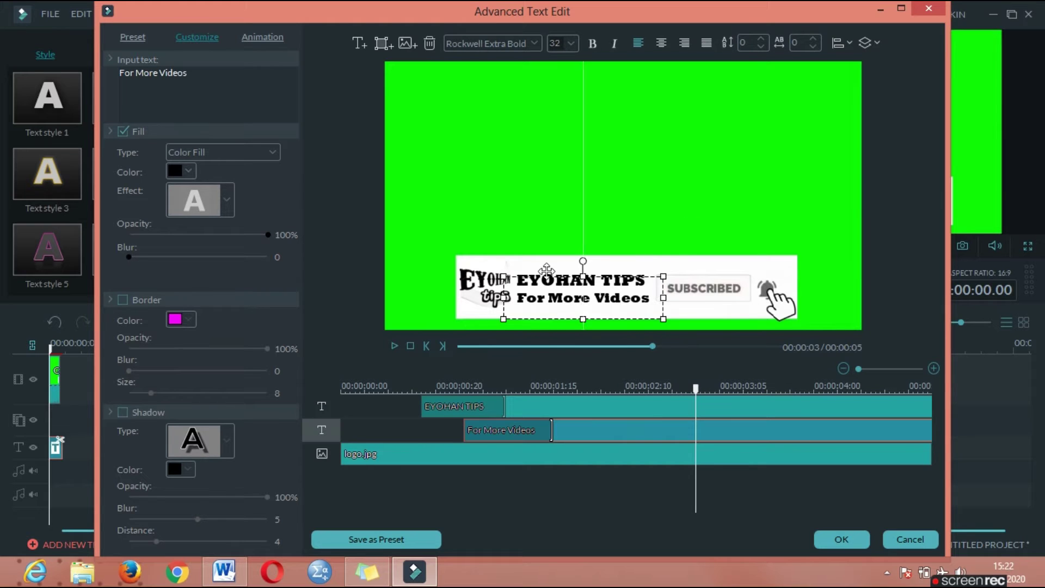
key(space)
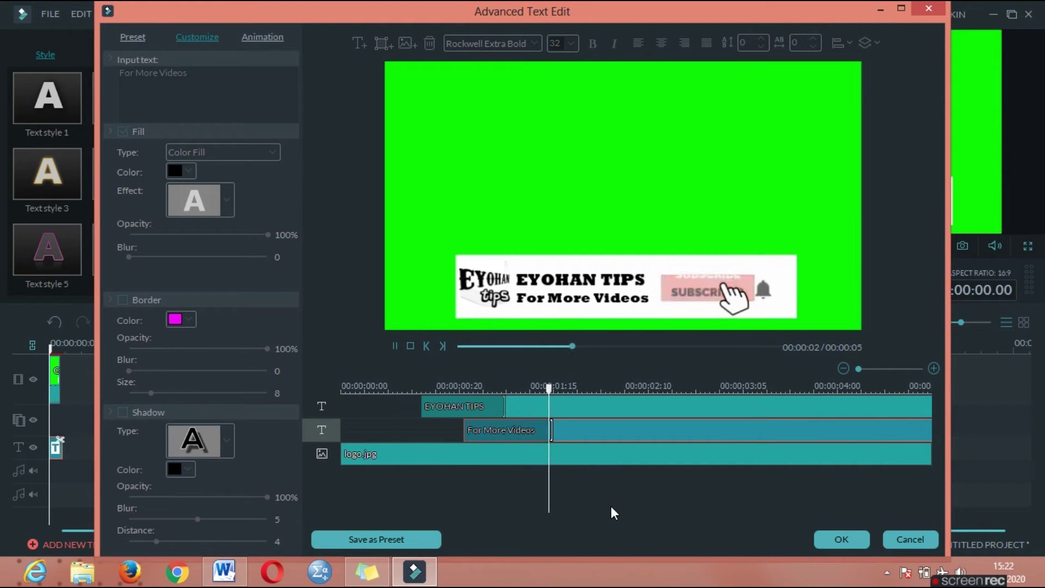
key(space)
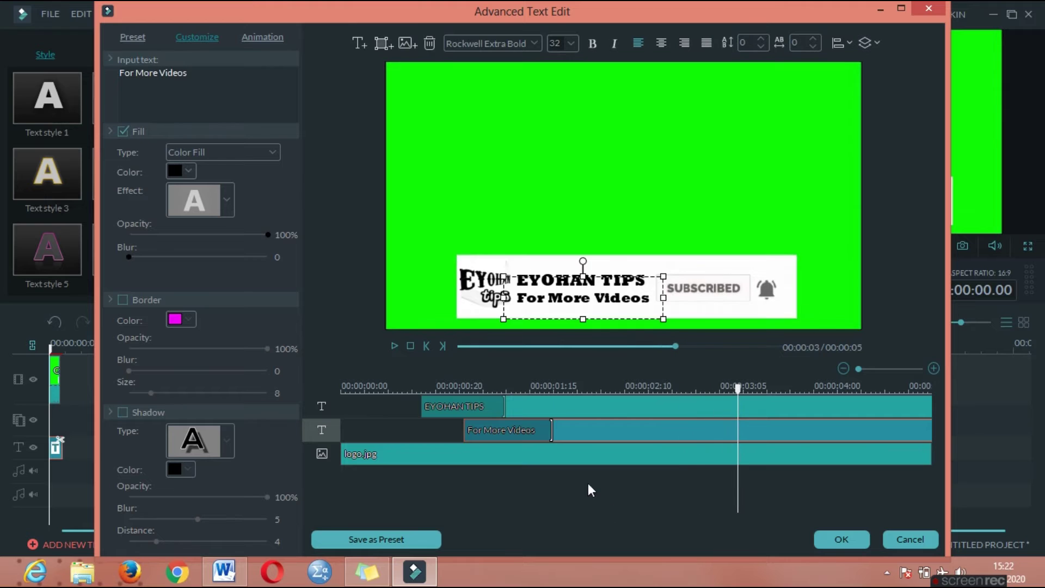
Step: Shrink "EYOHAN TIPS" by about 7% and centre it between the logo and the SUBSCRIBED button
click(548, 254)
click(550, 285)
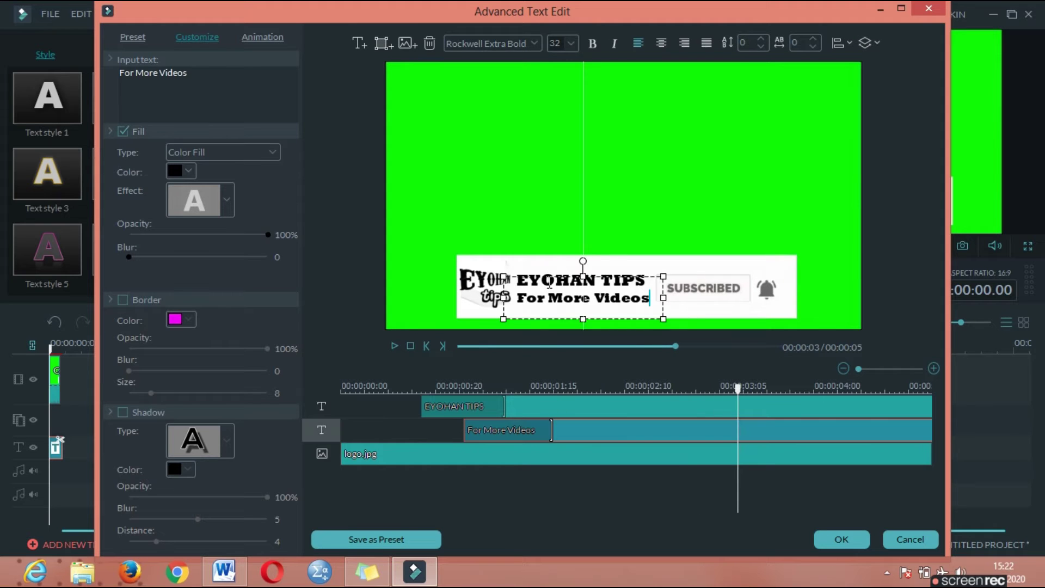
click(609, 269)
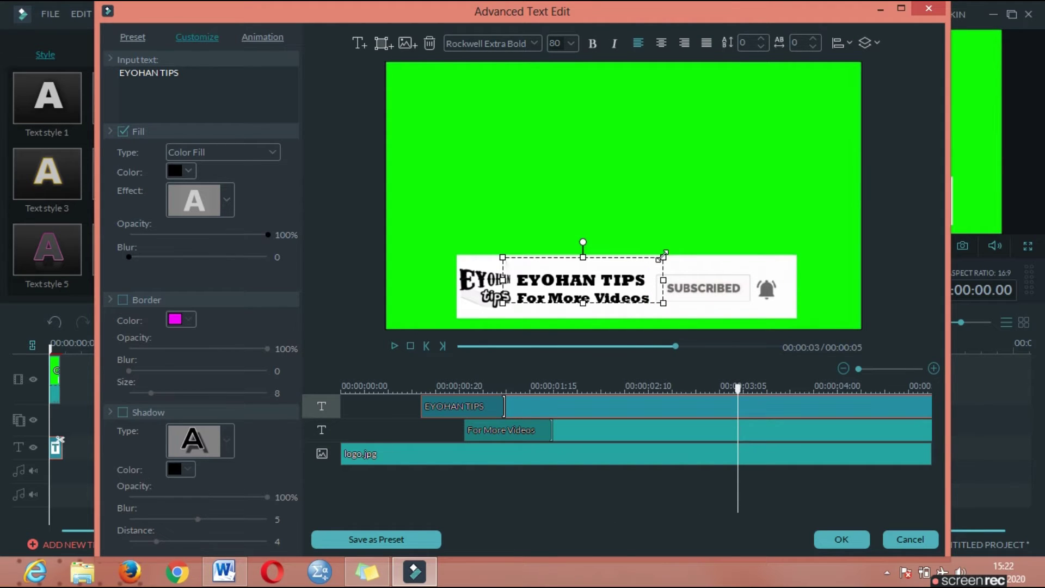
drag(664, 253, 652, 258)
drag(572, 277, 579, 276)
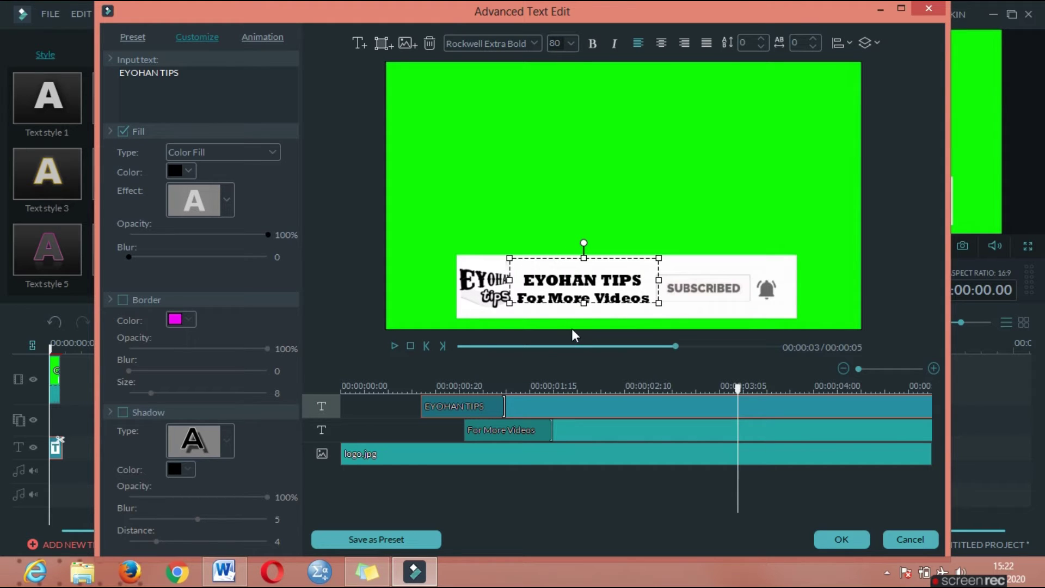
Step: Shrink "For More Videos" by about 10% and centre it under "EYOHAN TIPS"
click(567, 308)
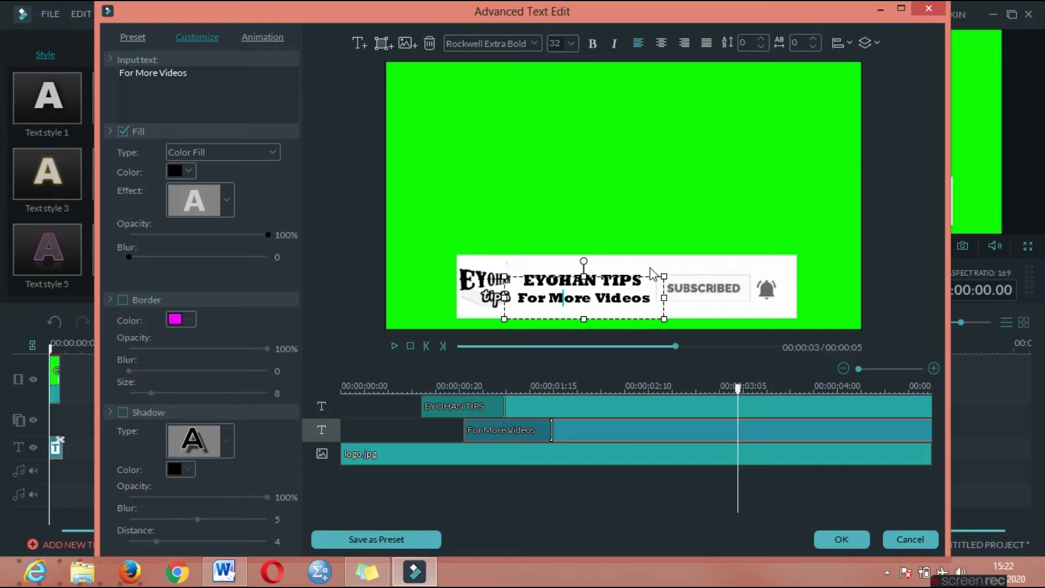
drag(659, 286, 642, 289)
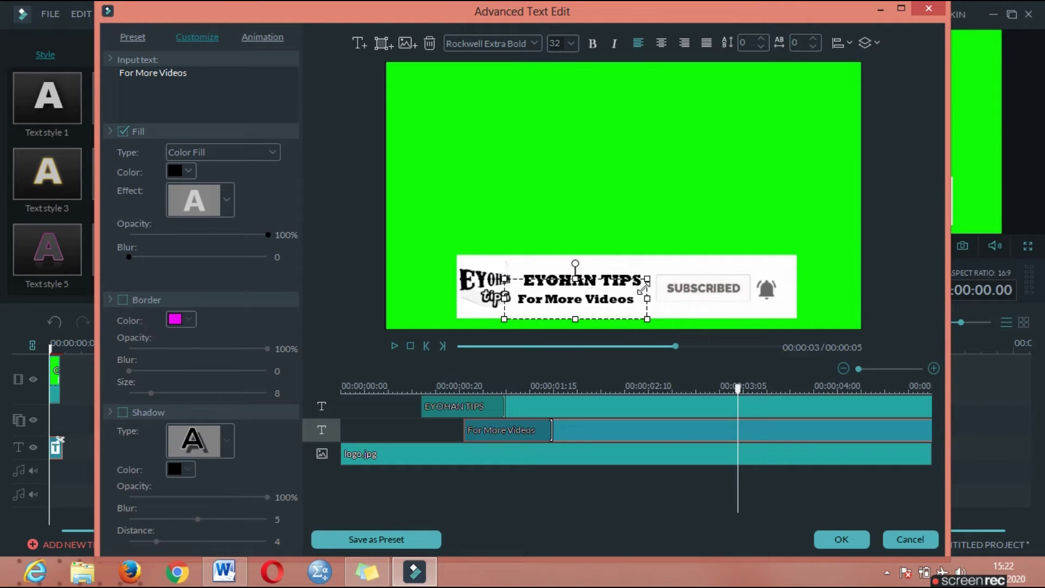
click(664, 240)
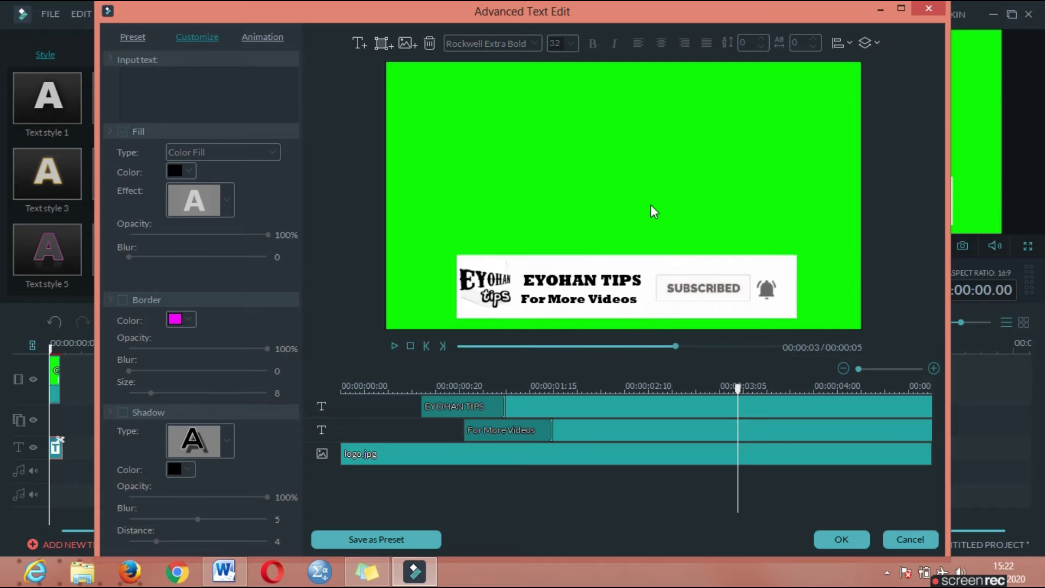
Step: Enlarge the logo by about 10% and reduce its height slightly so it fits the banner beside the text
click(506, 270)
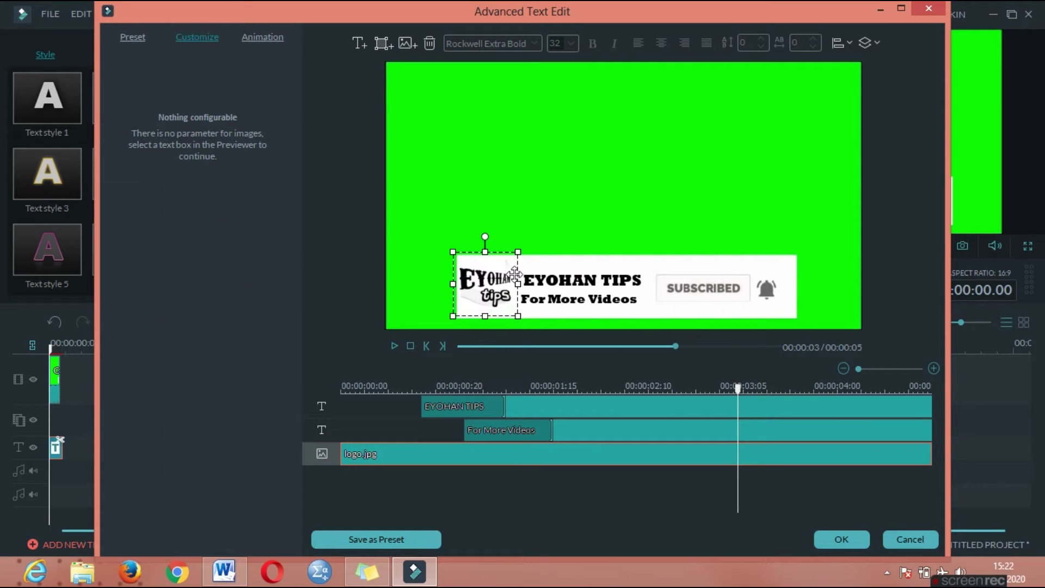
drag(518, 253, 524, 246)
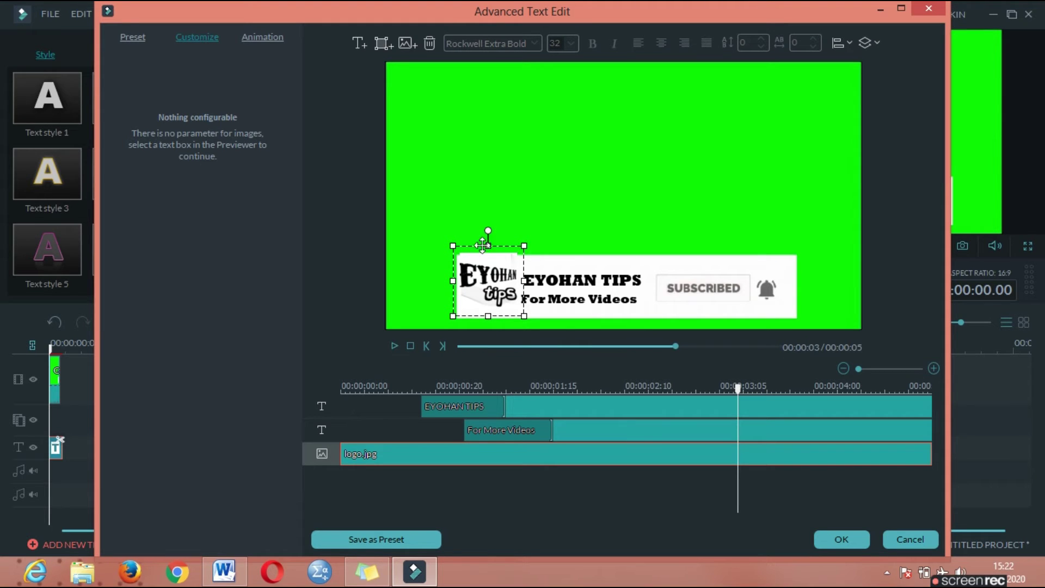
drag(488, 246, 488, 249)
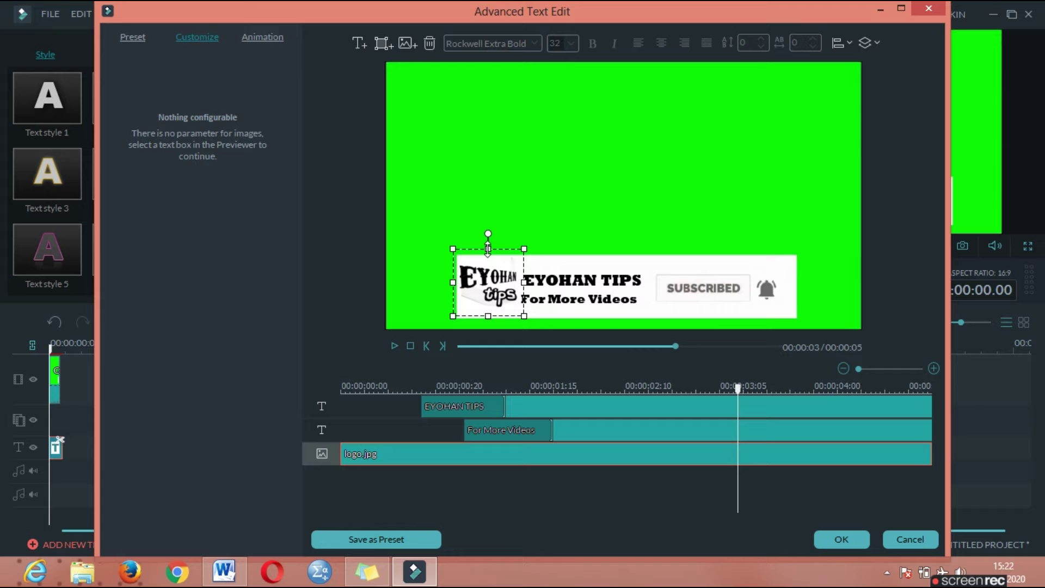
click(593, 224)
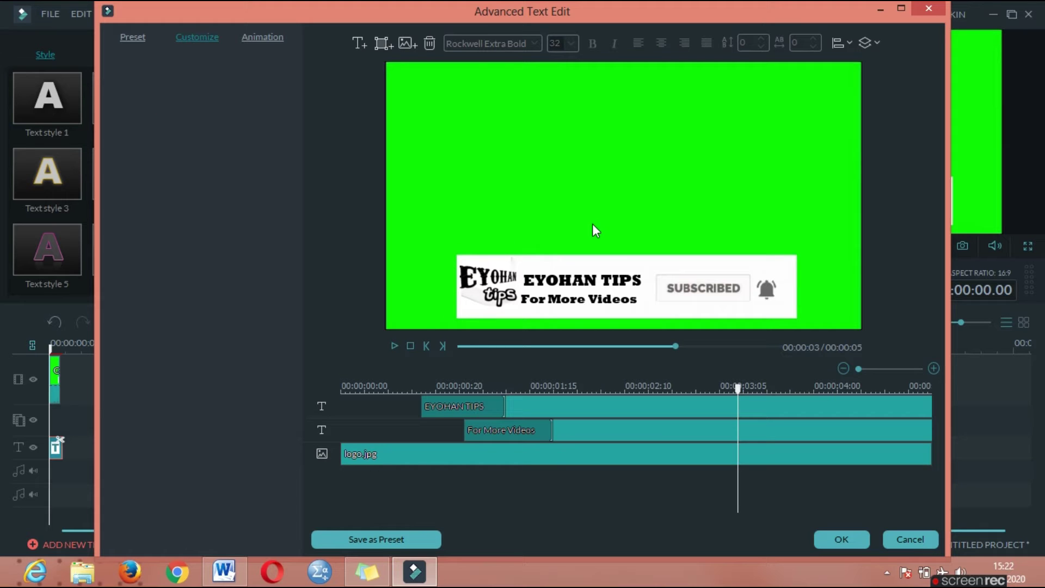
Step: Choose the Pinwheel animation for "For More Videos" and play the title to about 3 seconds
click(603, 291)
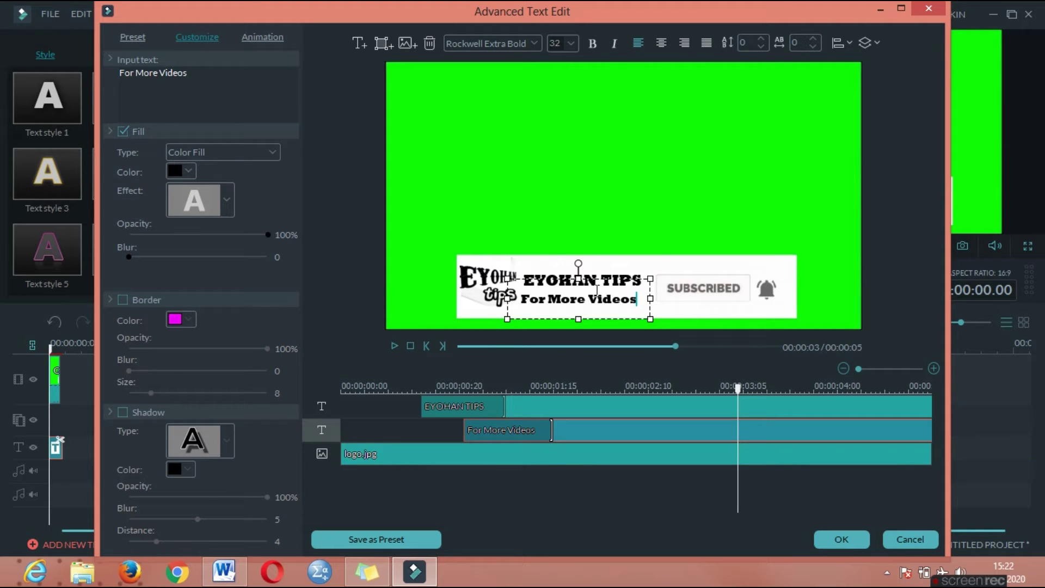
click(263, 38)
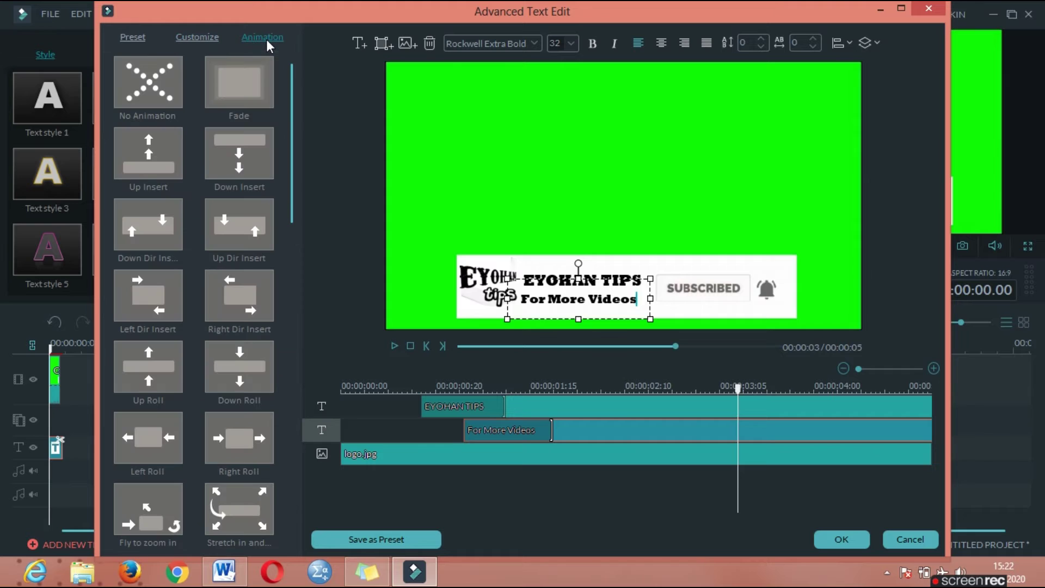
drag(293, 135, 300, 358)
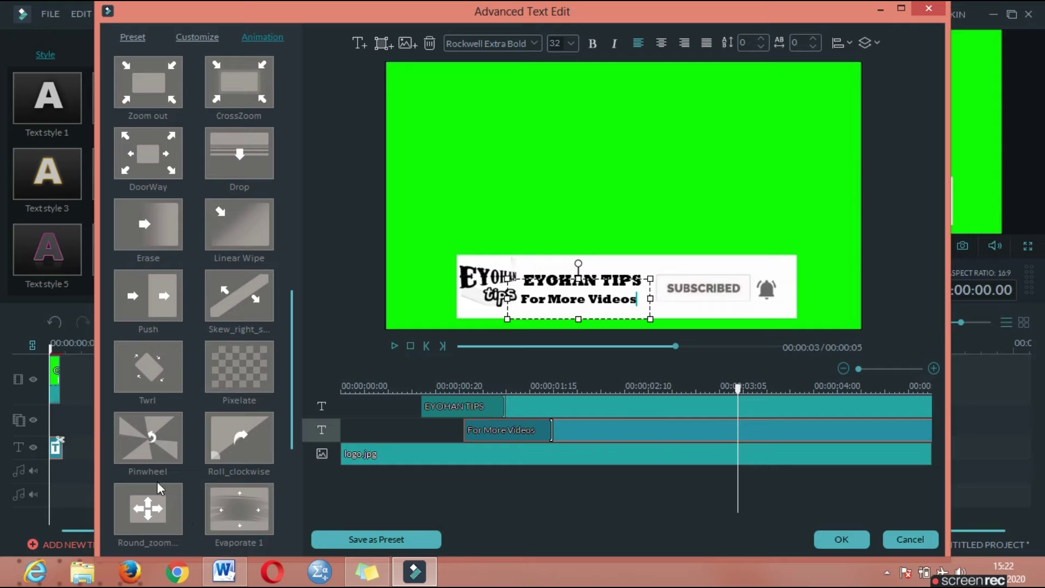
click(146, 435)
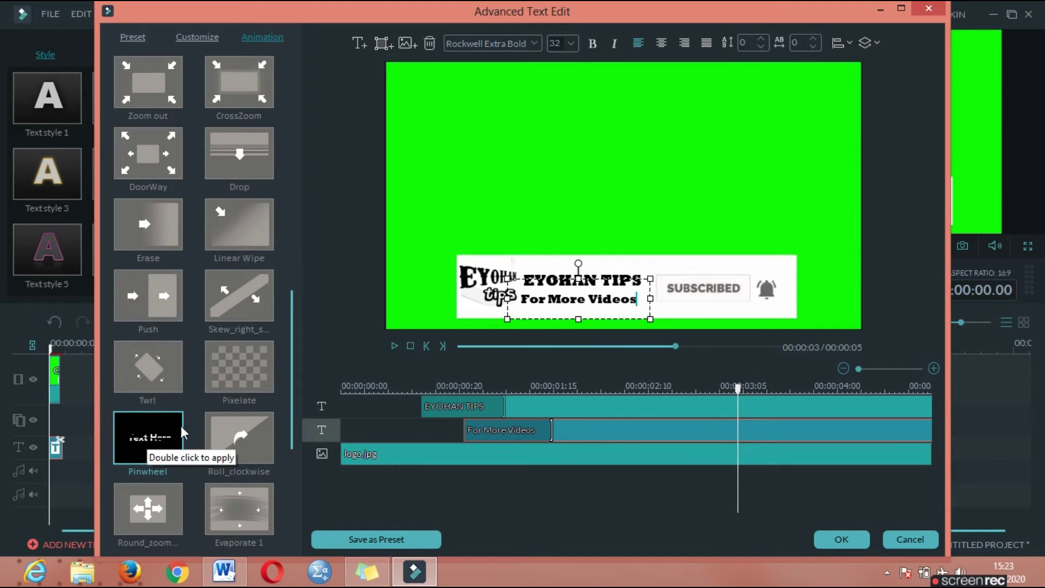
click(733, 388)
key(space)
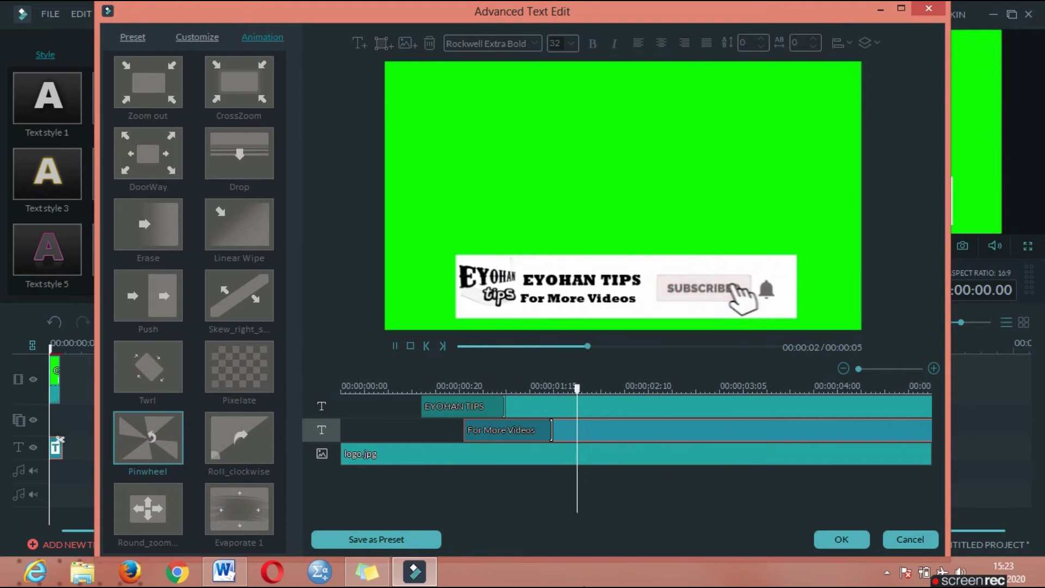
key(space)
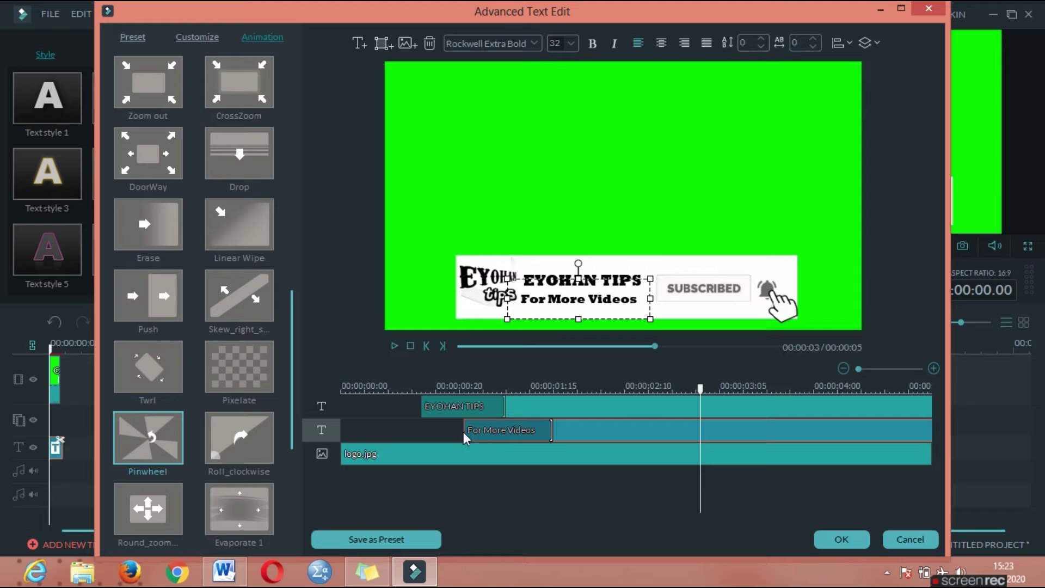
Step: Extend the "EYOHAN TIPS" and "For More Videos" clips back to start at 00:00:00:00 and play the title
click(422, 405)
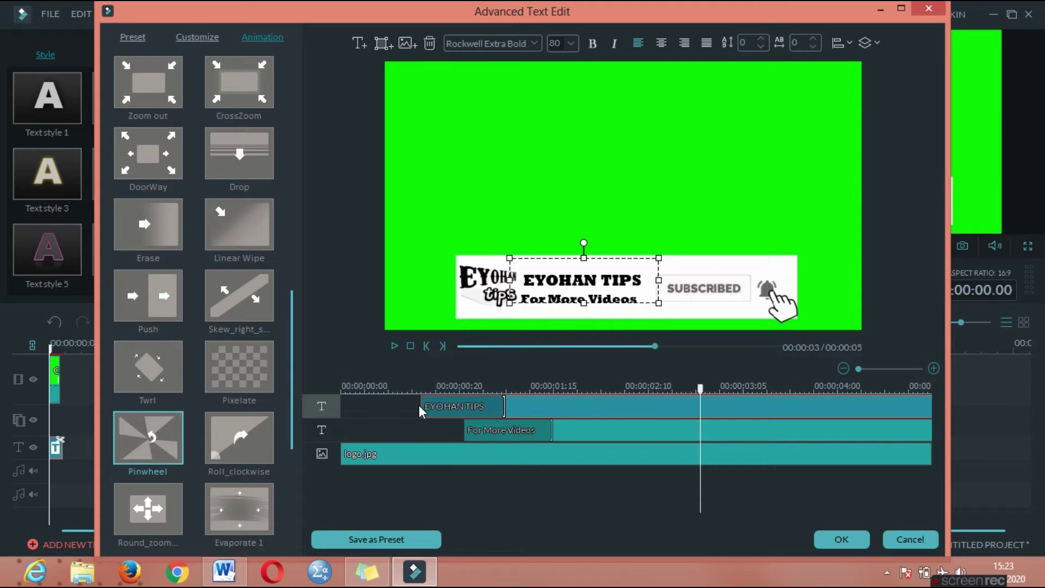
drag(421, 405, 343, 407)
click(466, 433)
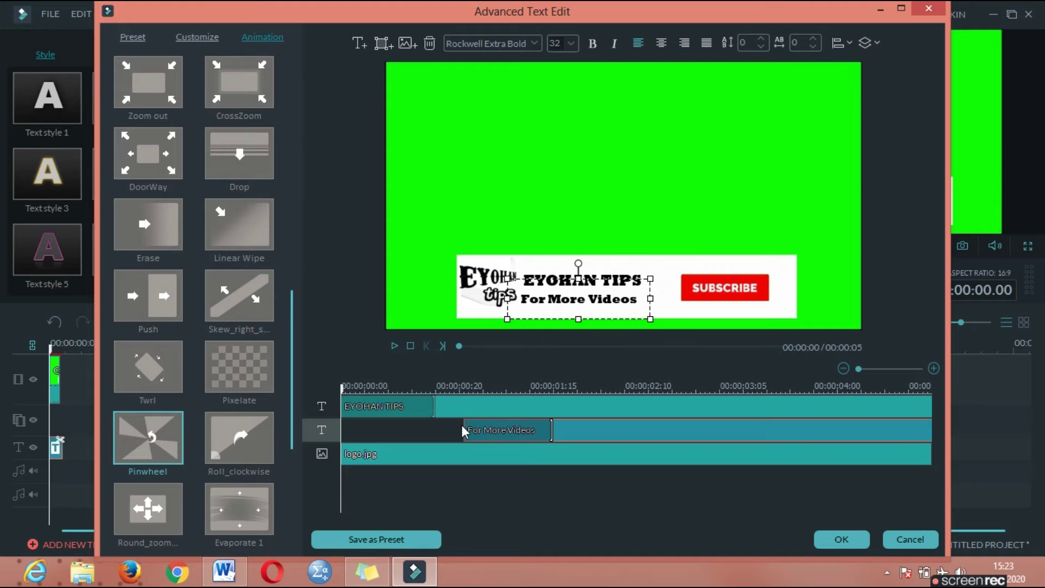
drag(466, 427, 342, 433)
key(space)
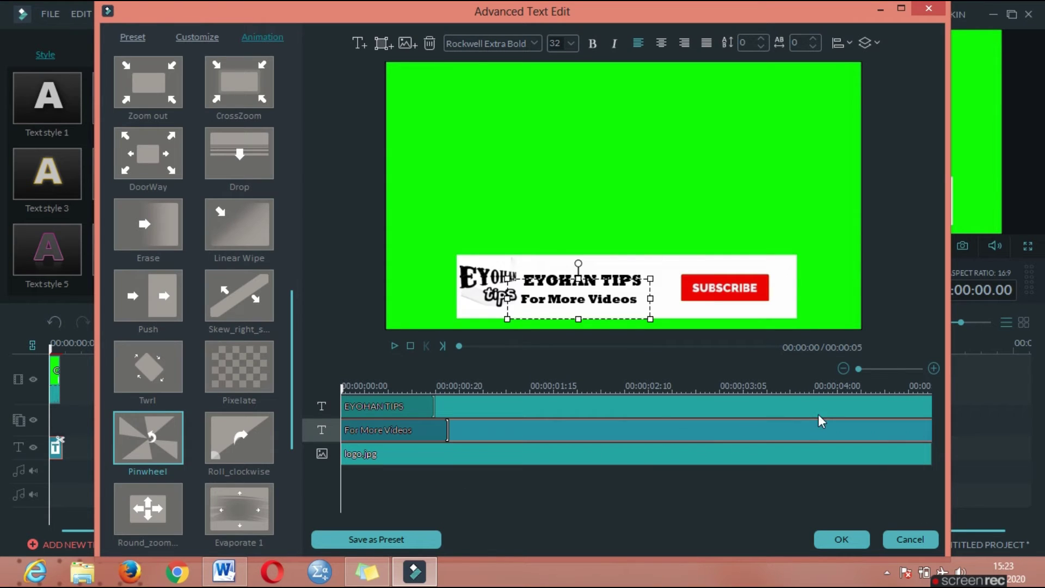
Step: Try adding a short exit-animation segment at the end of the "For More Videos" clip and play the title
click(819, 414)
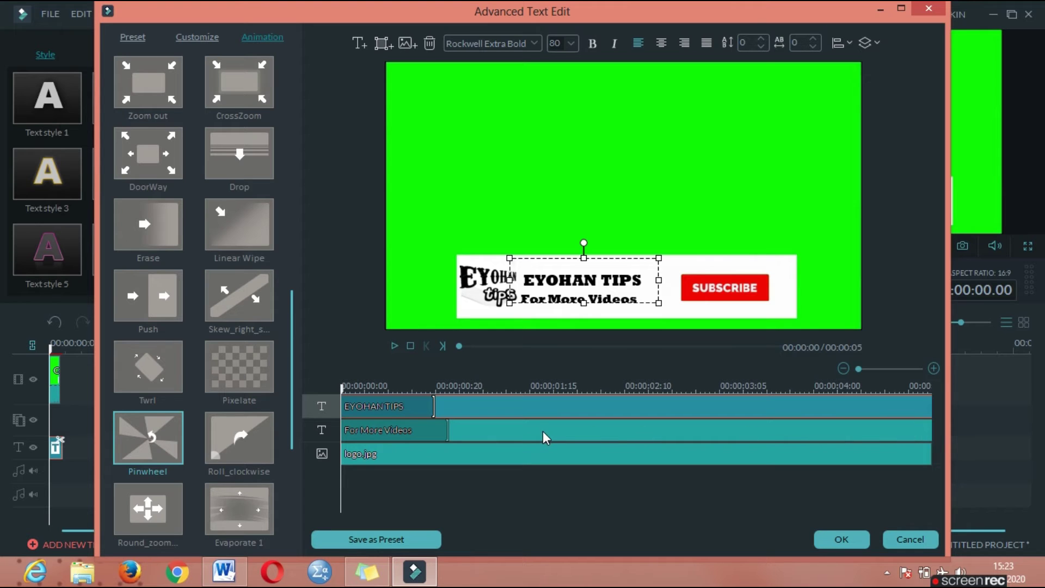
click(925, 430)
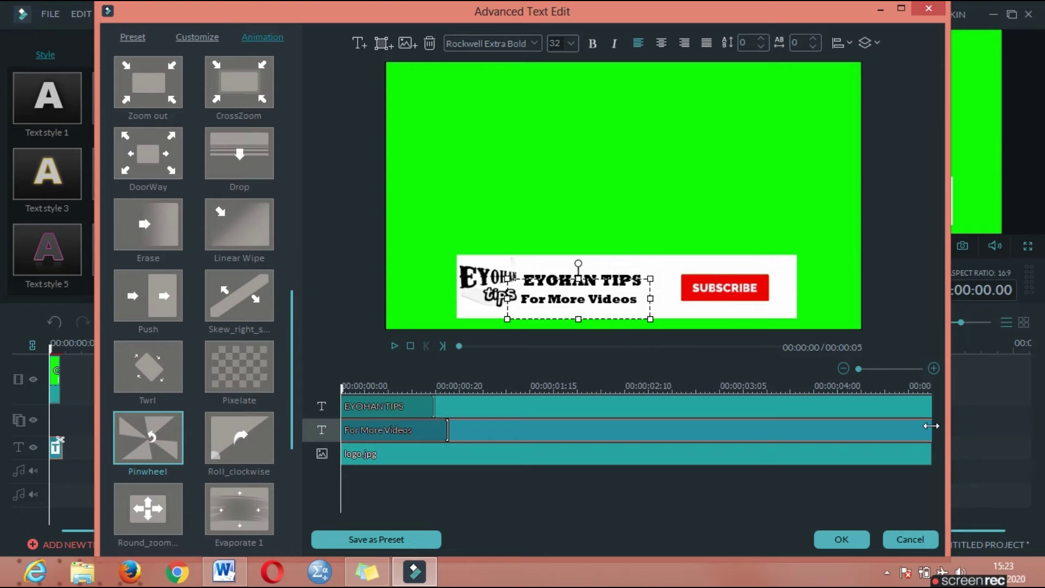
click(924, 430)
drag(913, 421, 896, 435)
key(space)
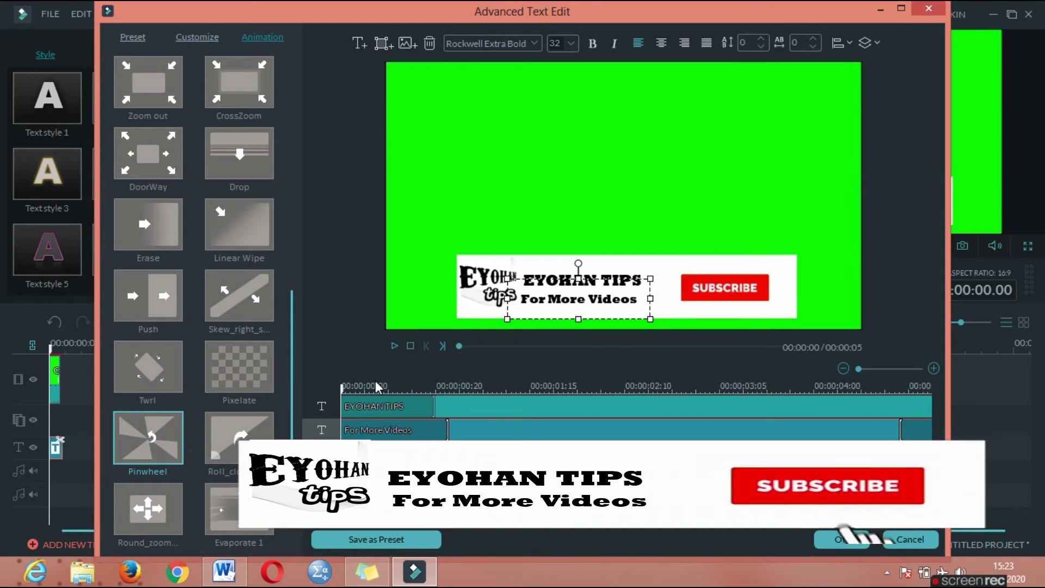
Step: Remove the exit-animation segment from the end of the "For More Videos" clip and apply the title edits
click(917, 436)
drag(917, 439, 934, 436)
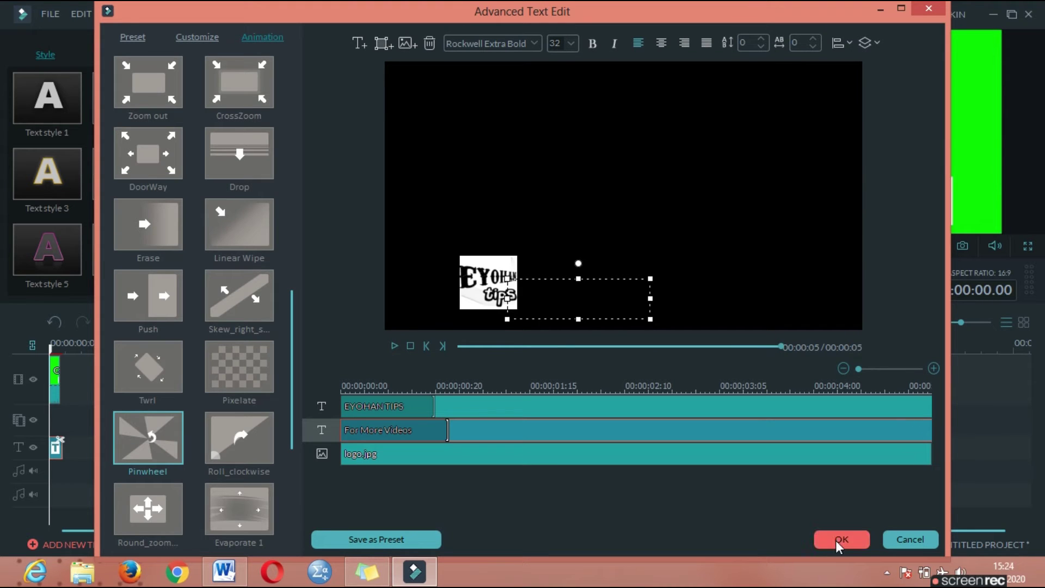
click(843, 542)
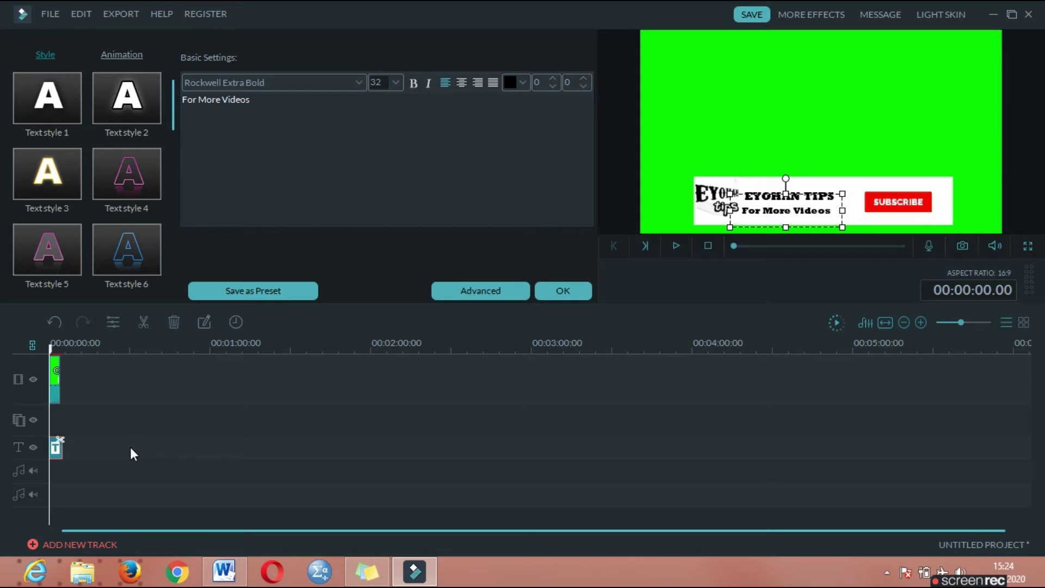
Step: Close the title editor and trim the end of the Title 1 clip to the end of the green screen clip at 00:00:04.09
click(574, 291)
click(55, 373)
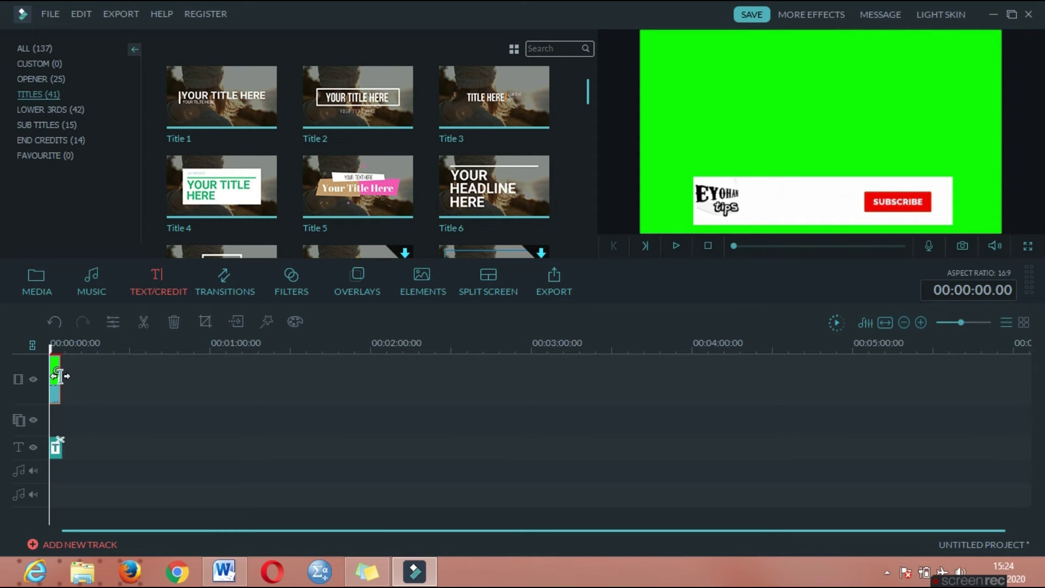
click(60, 376)
drag(67, 376, 74, 382)
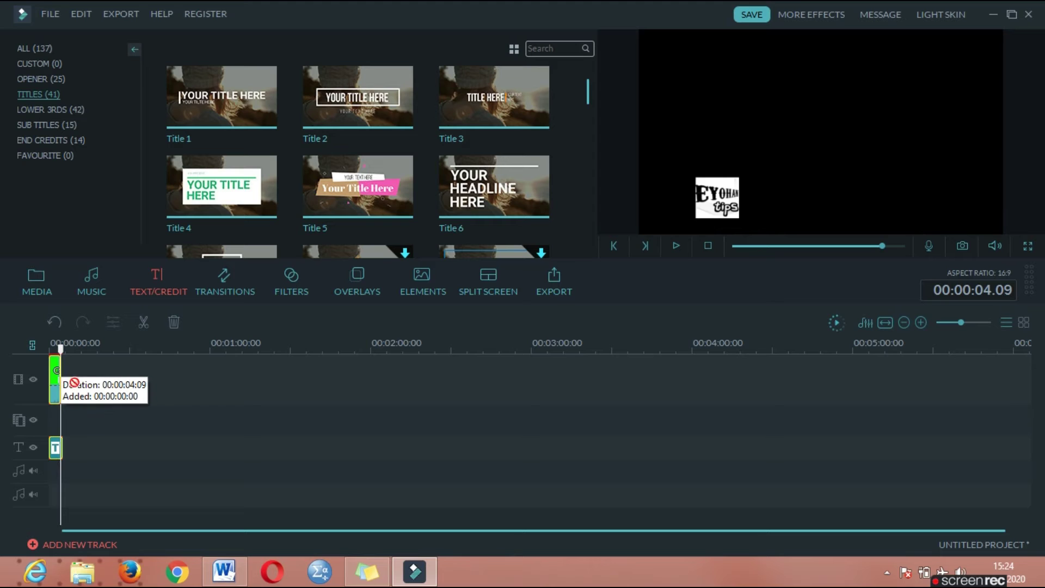
drag(149, 350, 163, 348)
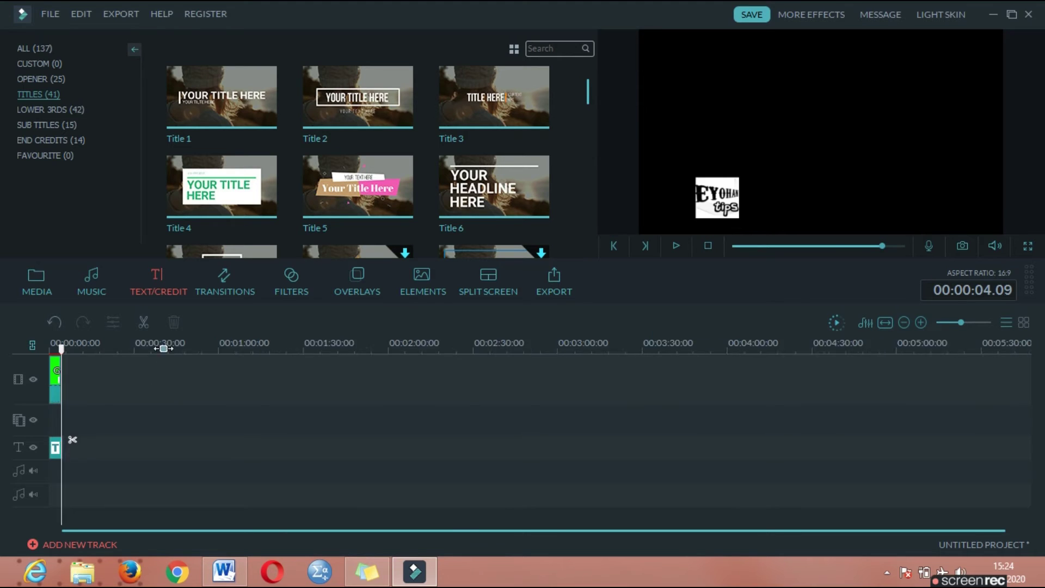
click(82, 448)
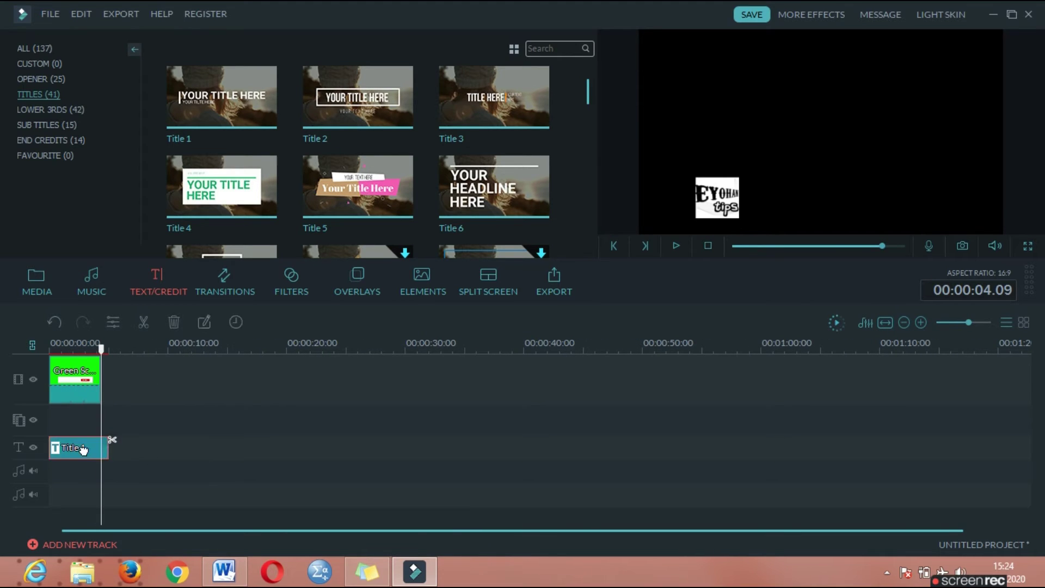
drag(107, 448, 102, 449)
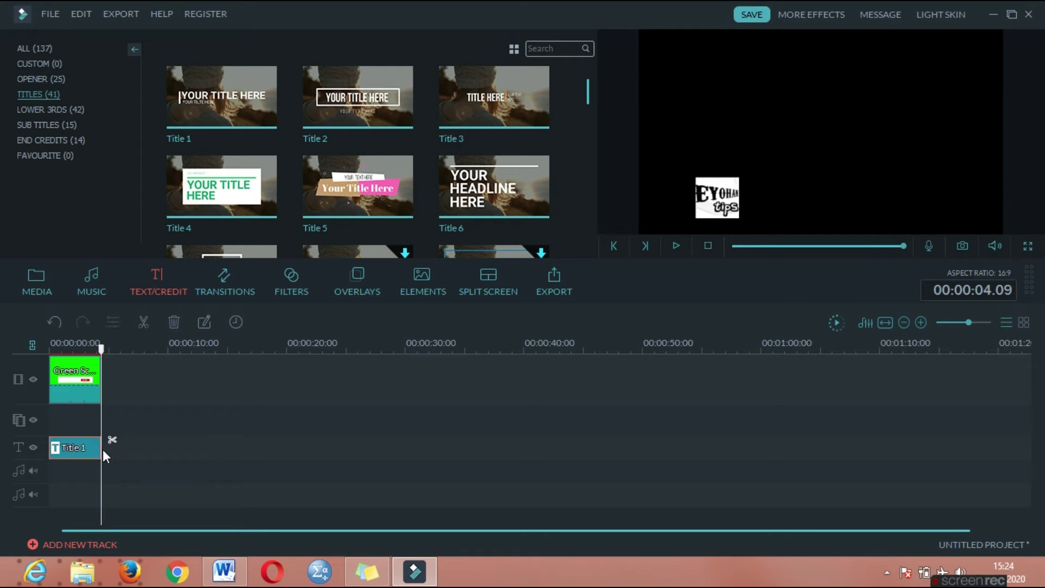
click(219, 451)
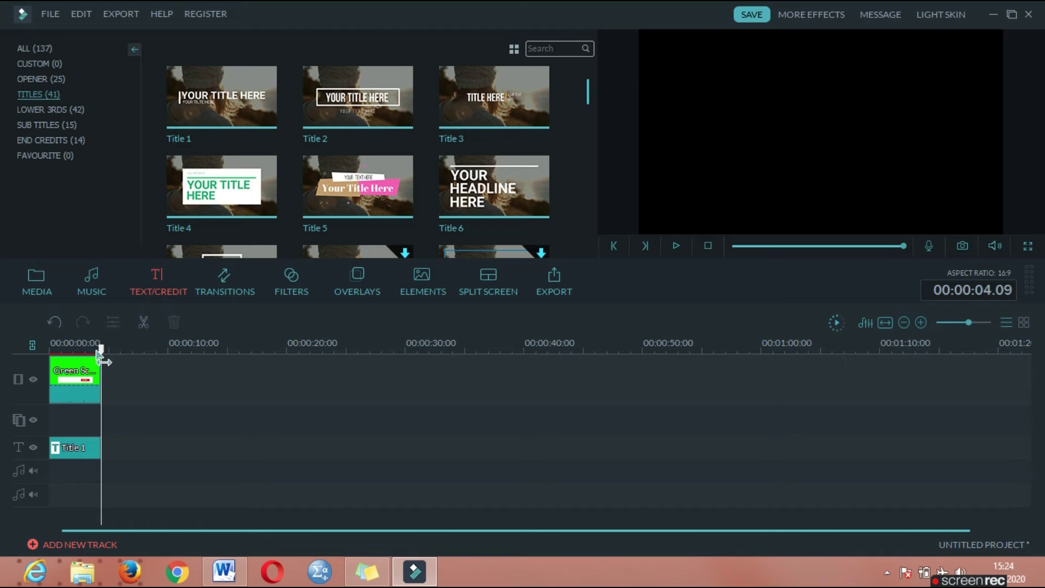
Step: Play the project from the beginning to check the banner text against the subscribe animation
drag(103, 351, 52, 354)
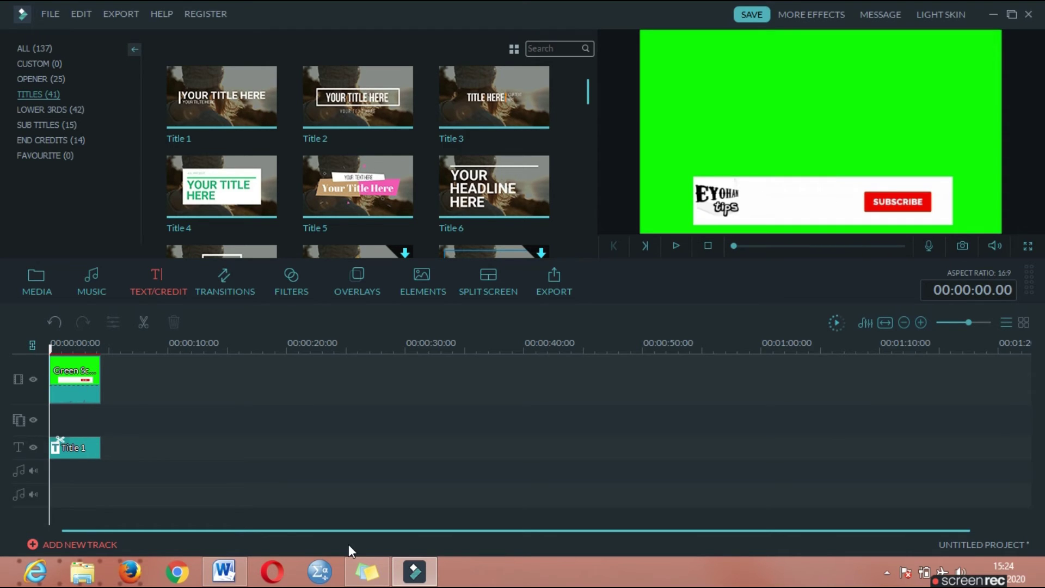
key(space)
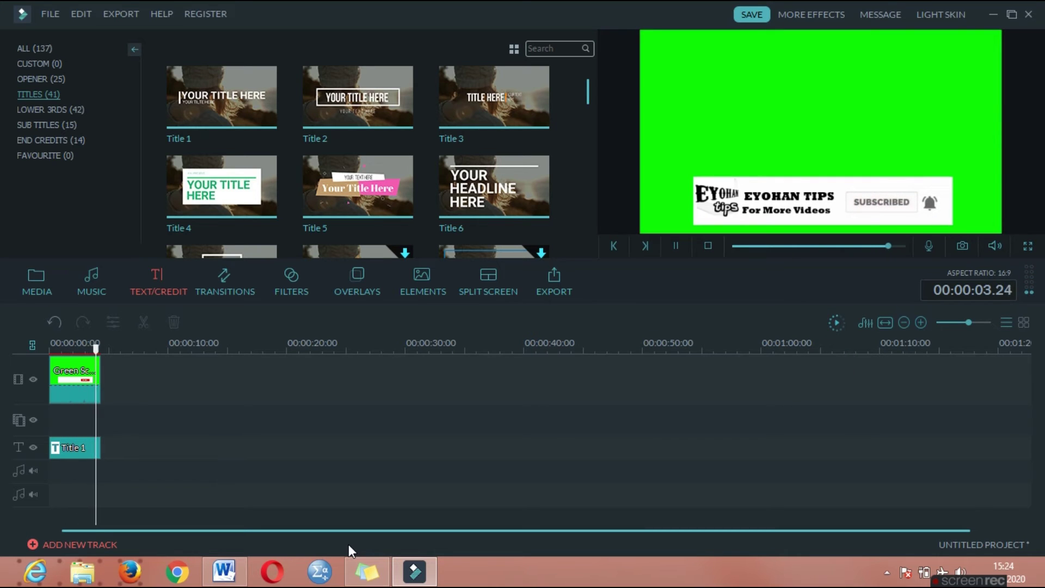
key(space)
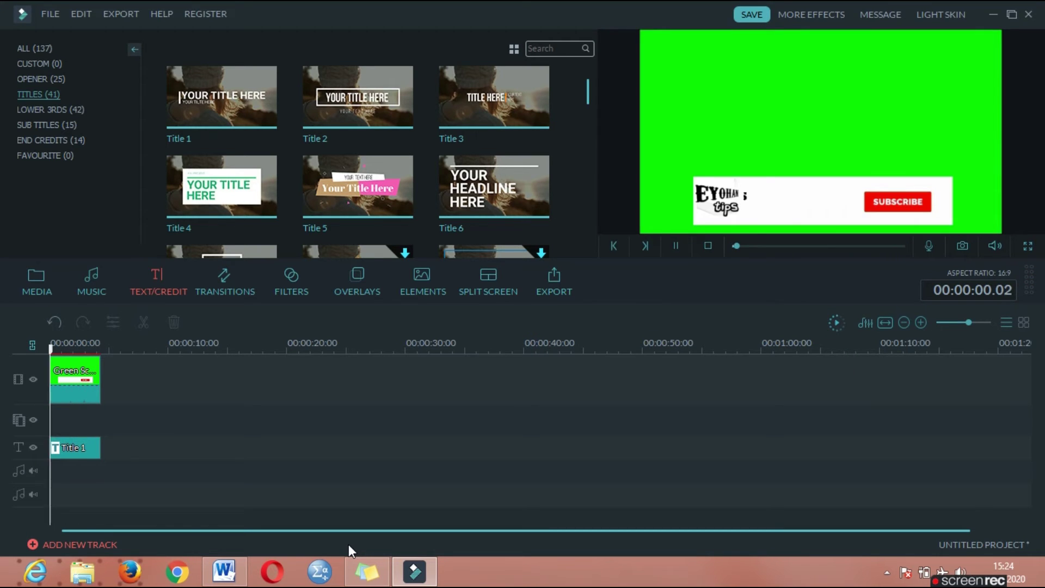
key(space)
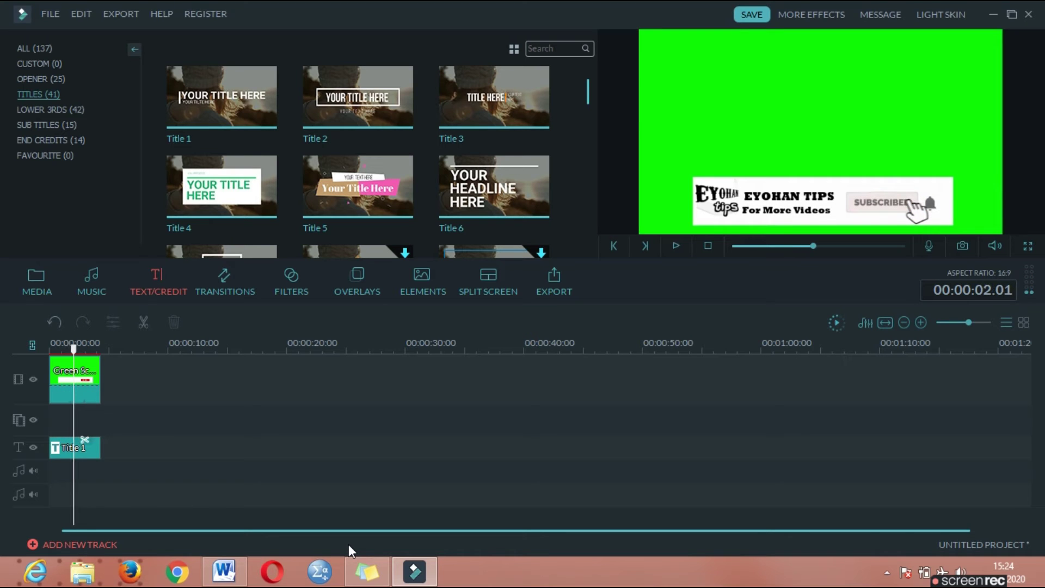
Step: Reopen the title in the advanced text editor and shift "For More Videos" slightly right, under "EYOHAN TIPS"
double_click(85, 456)
click(481, 291)
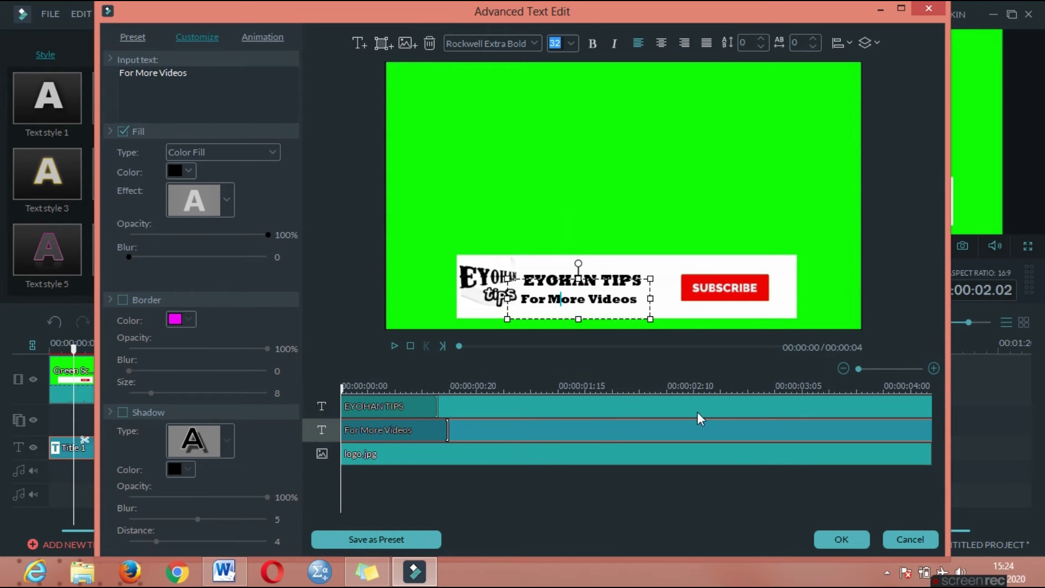
drag(645, 279, 650, 279)
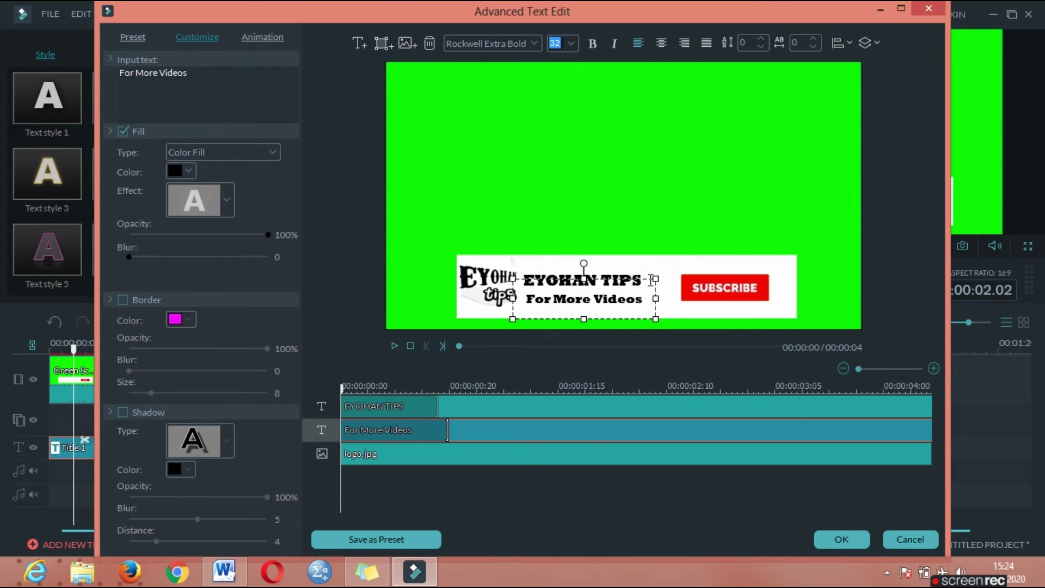
Step: Apply the Type Writer animation to "For More Videos" and play the title to about 2 seconds
click(243, 40)
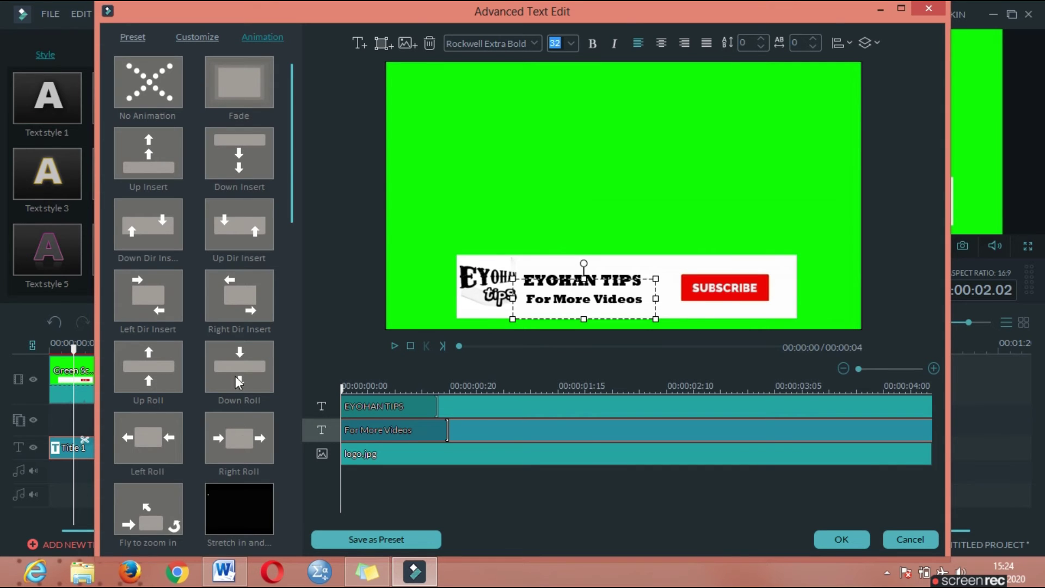
drag(288, 152, 331, 508)
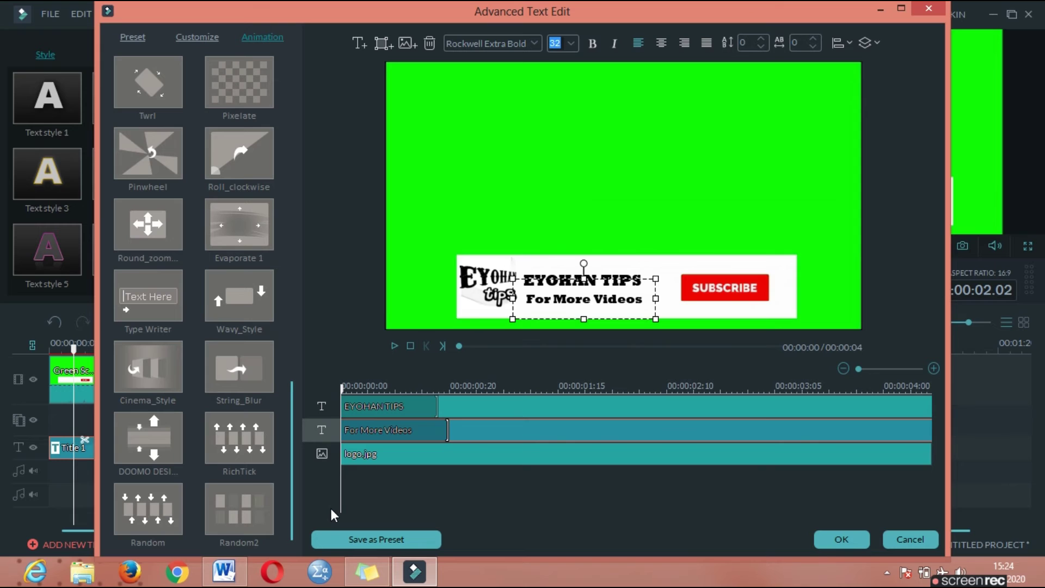
double_click(168, 295)
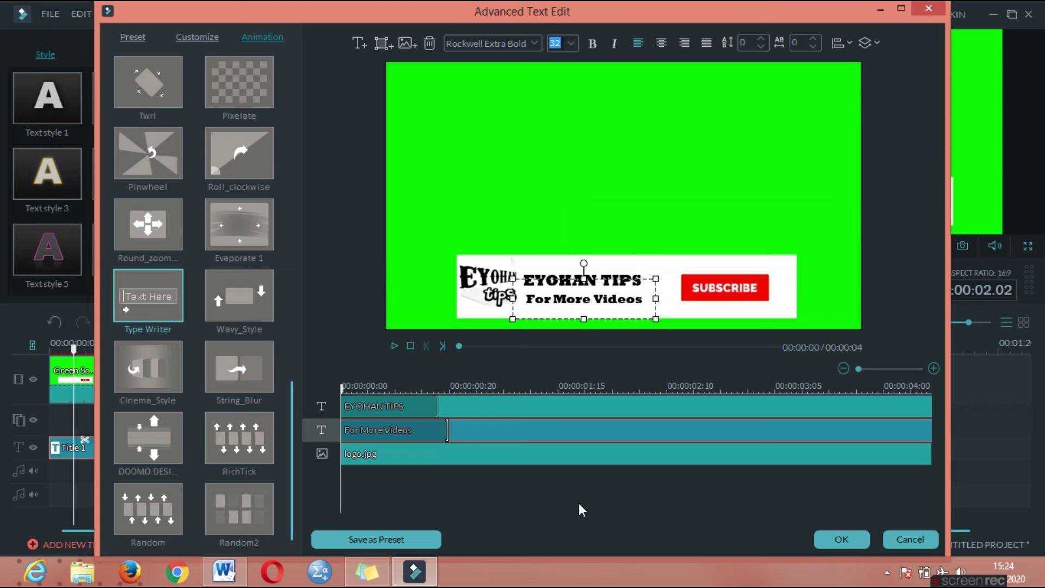
key(space)
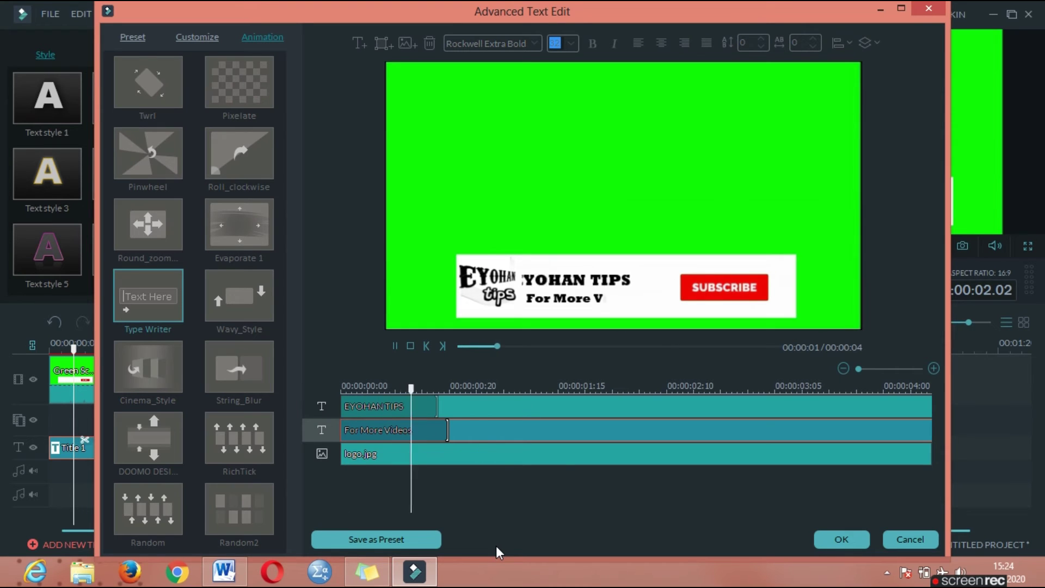
key(space)
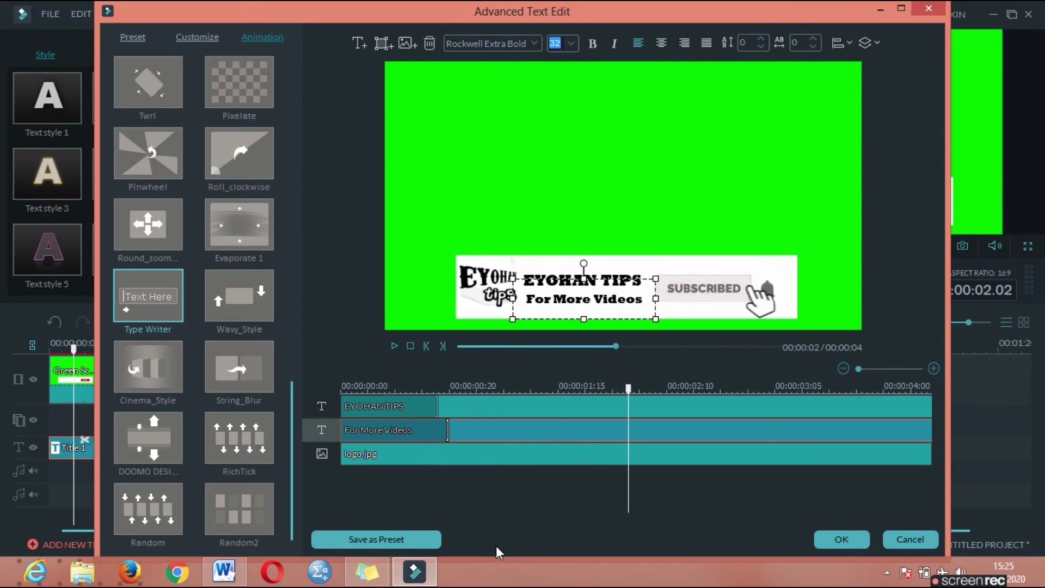
Step: Reposition "EYOHAN TIPS" on the banner, bringing it slightly lower and closer to "For More Videos"
click(626, 271)
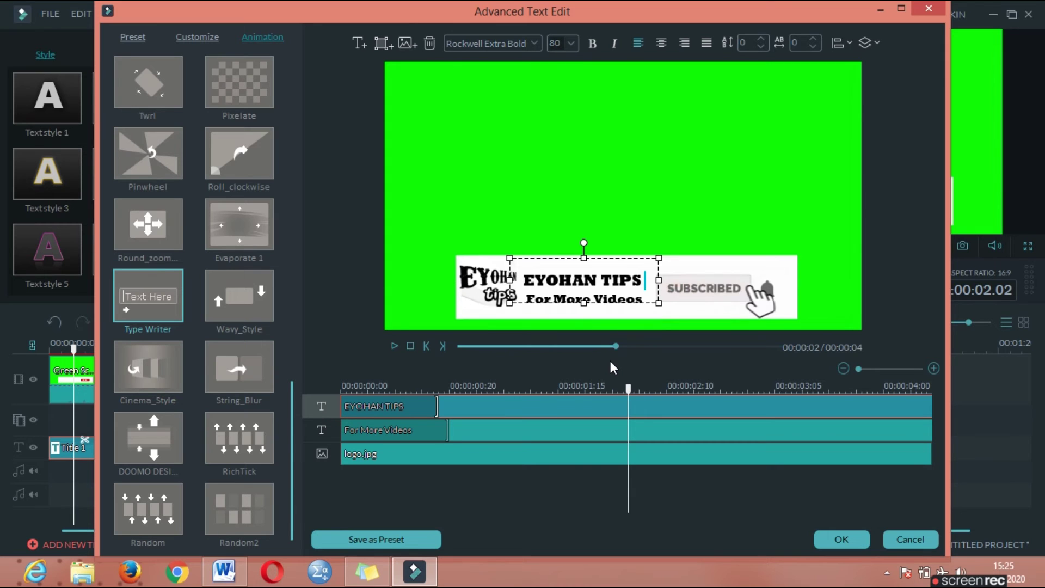
drag(643, 252, 646, 251)
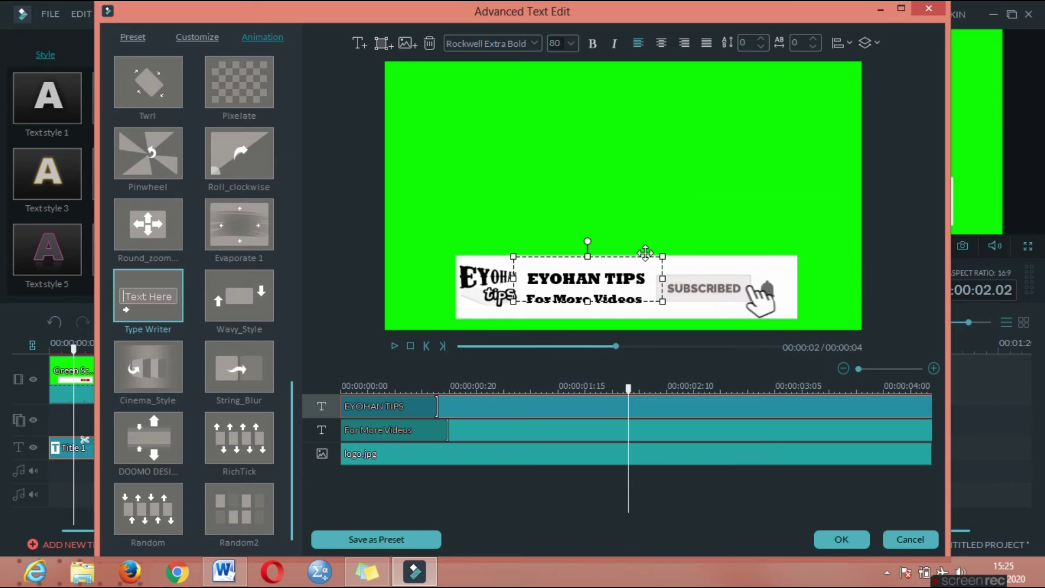
click(675, 229)
click(639, 271)
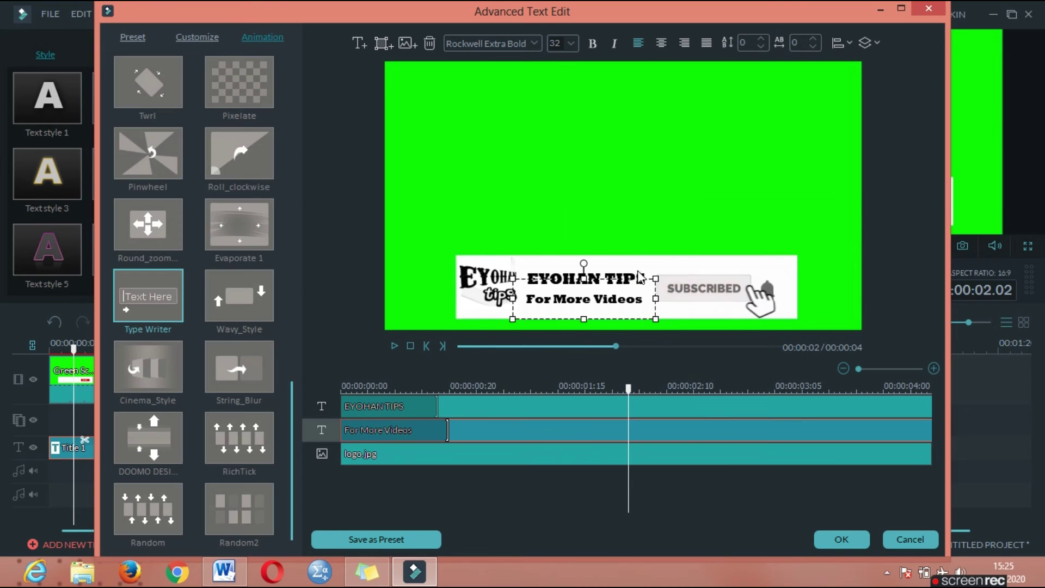
click(636, 262)
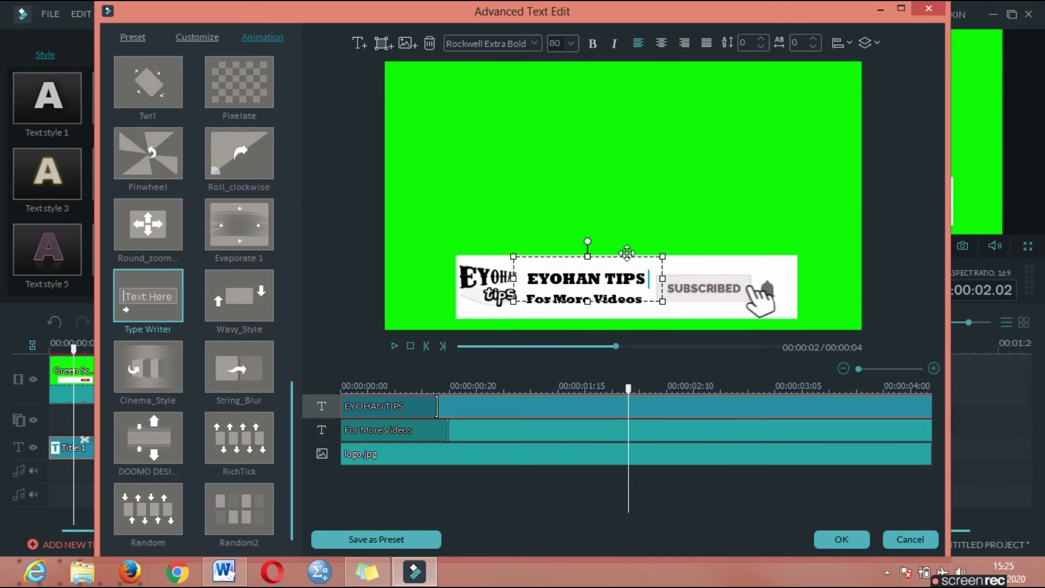
drag(628, 252, 623, 256)
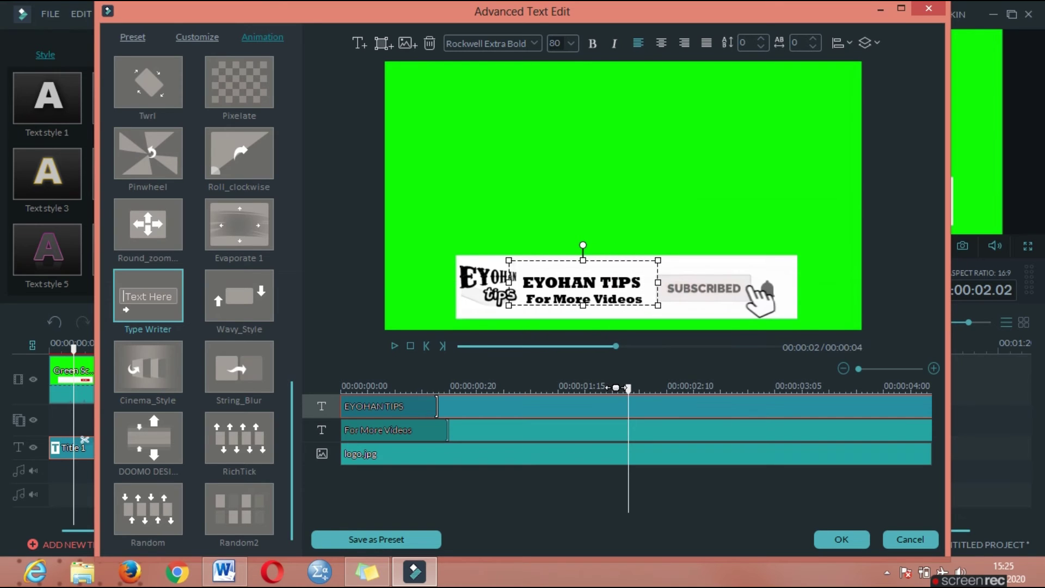
Step: Nudge "EYOHAN TIPS" up four increments and back down two, then deselect it
key(Up)
key(Up)
key(Up)
key(Up)
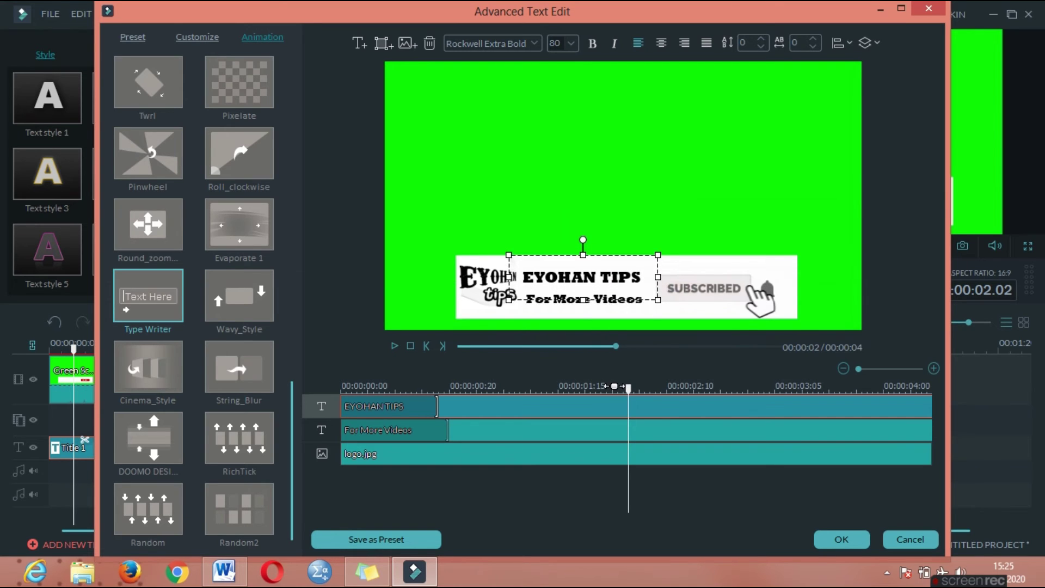
key(Down)
key(Down)
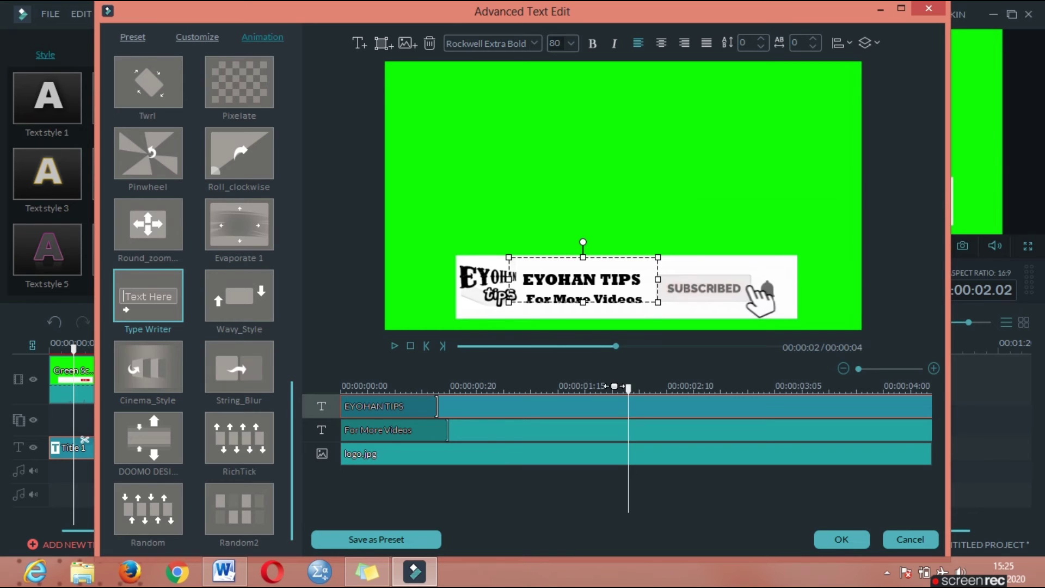
click(690, 197)
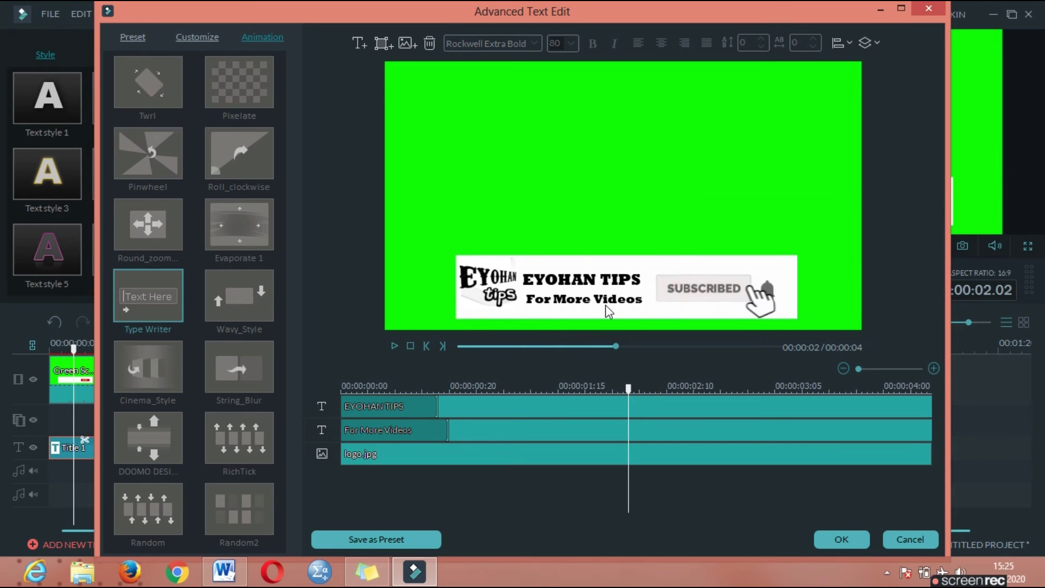
Step: Shift "EYOHAN TIPS" slightly down so it sits just above "For More Videos"
click(594, 268)
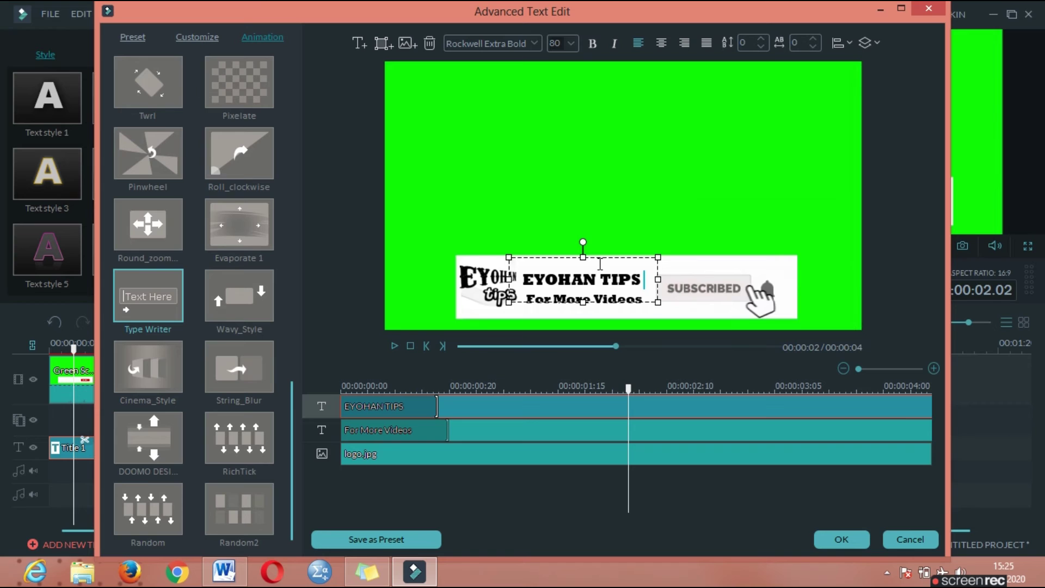
drag(609, 252, 608, 254)
click(633, 226)
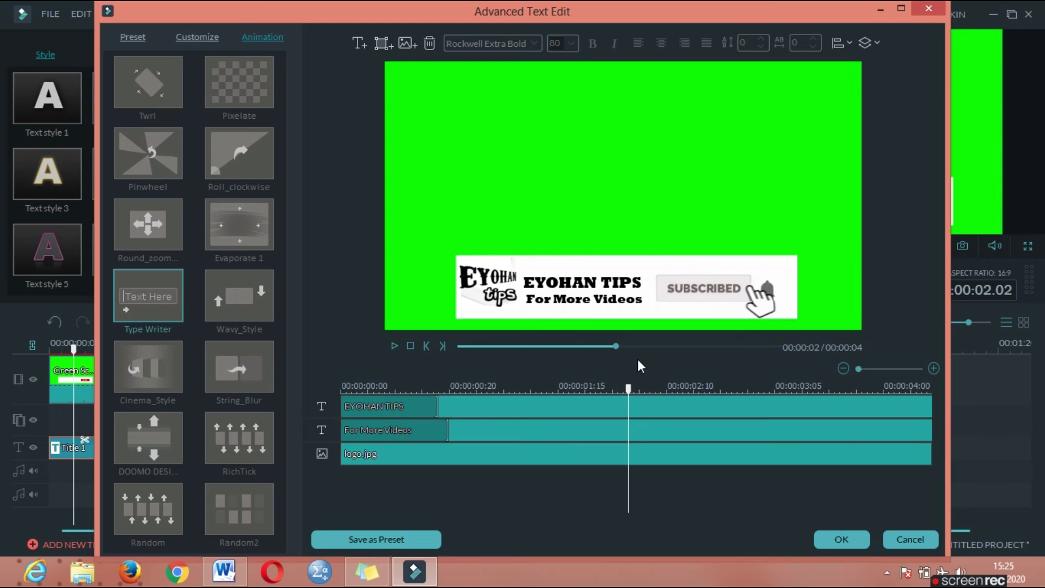
Step: Apply the title edits and play the project from the beginning
click(839, 539)
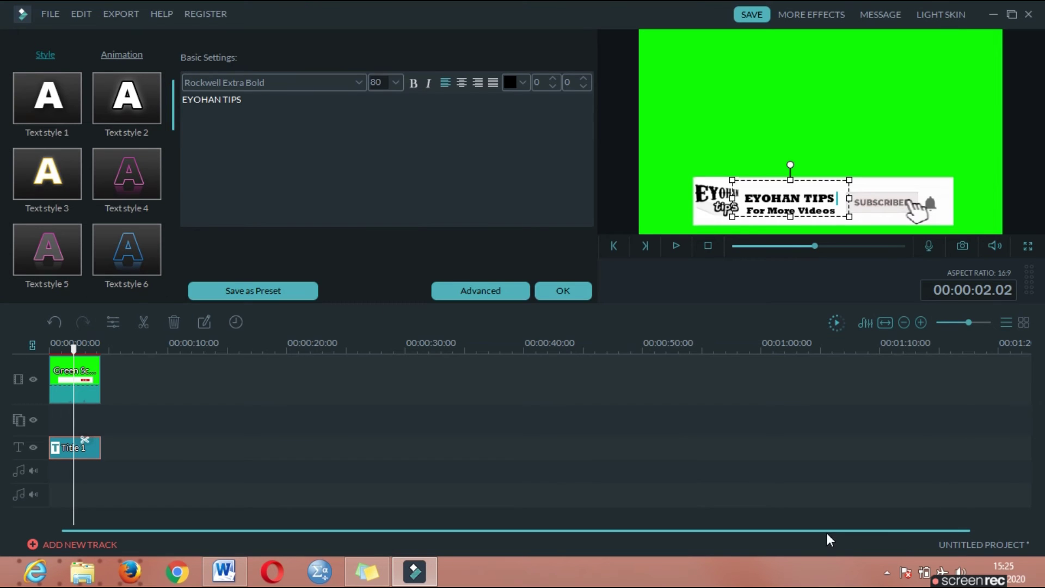
click(563, 291)
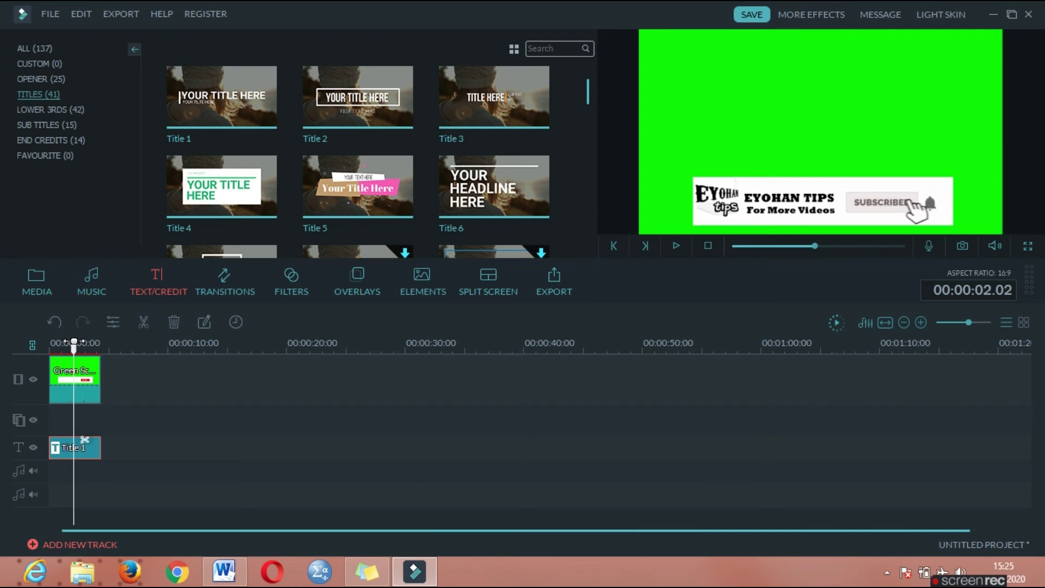
drag(75, 354, 37, 360)
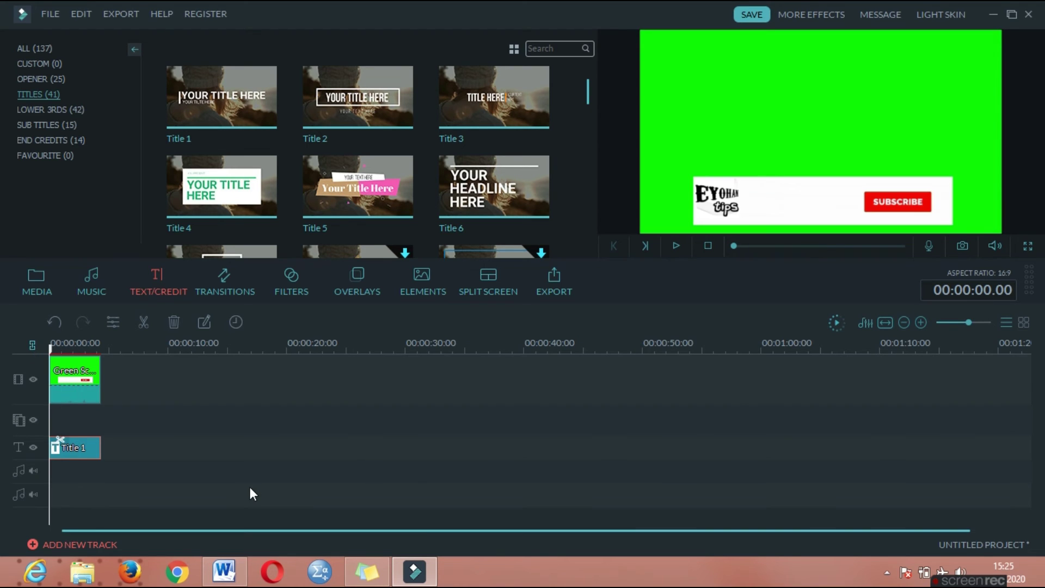
key(space)
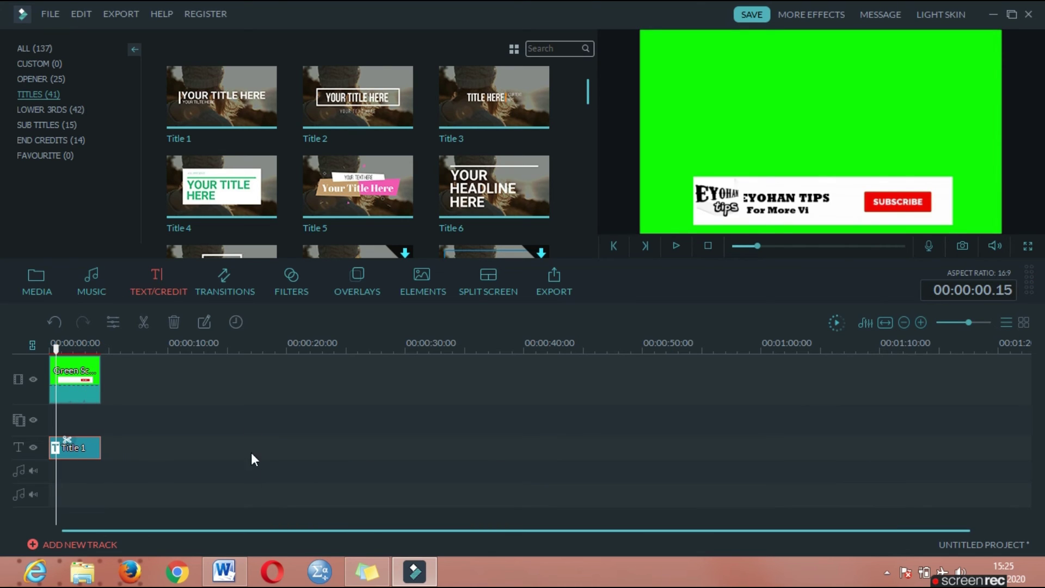
Step: Prepare the MP4 export of "green subscribe", choosing the "youtube tips" folder on the desktop as the save location
click(30, 280)
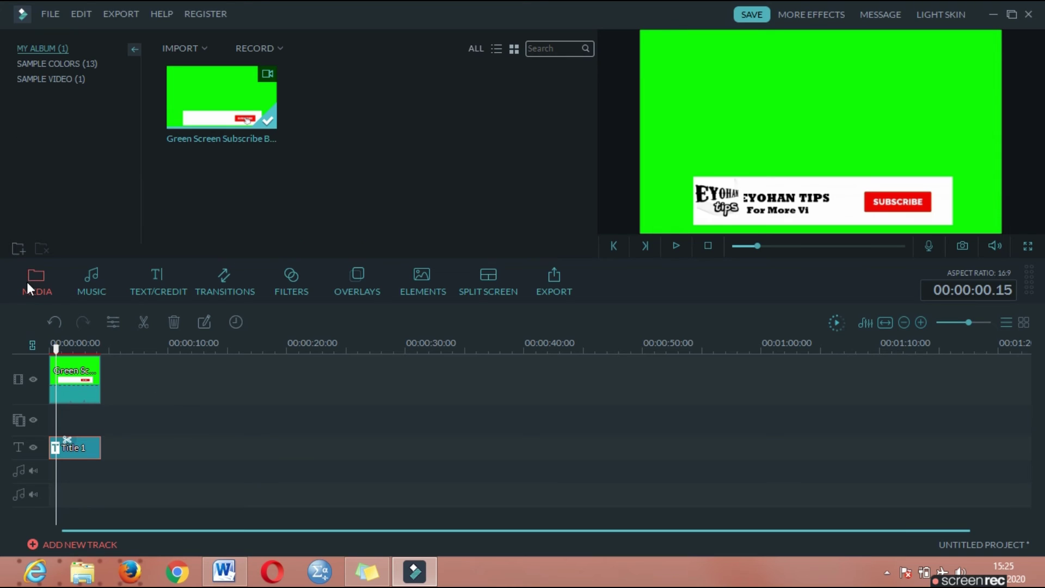
click(567, 289)
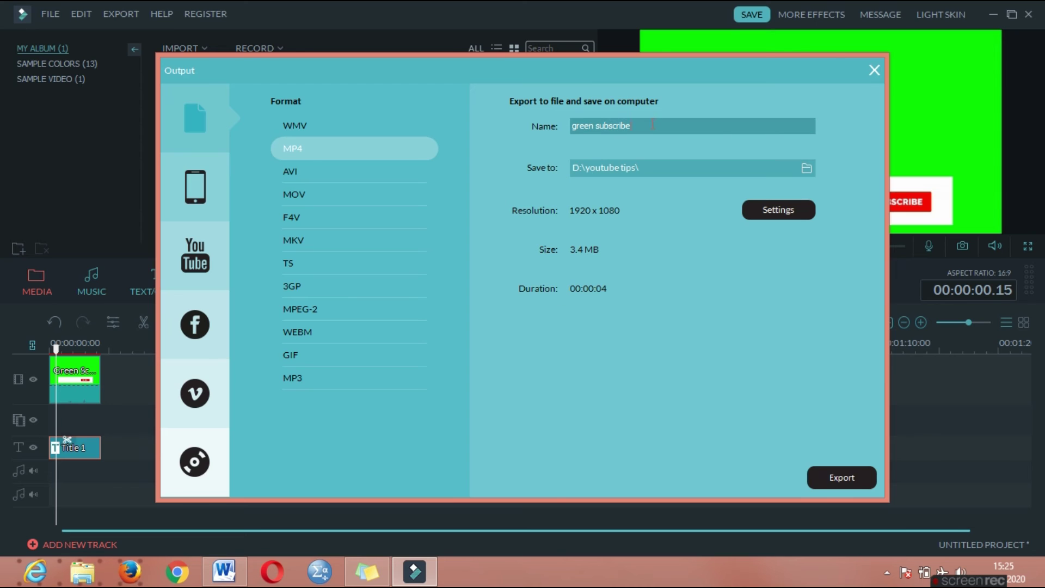
click(808, 168)
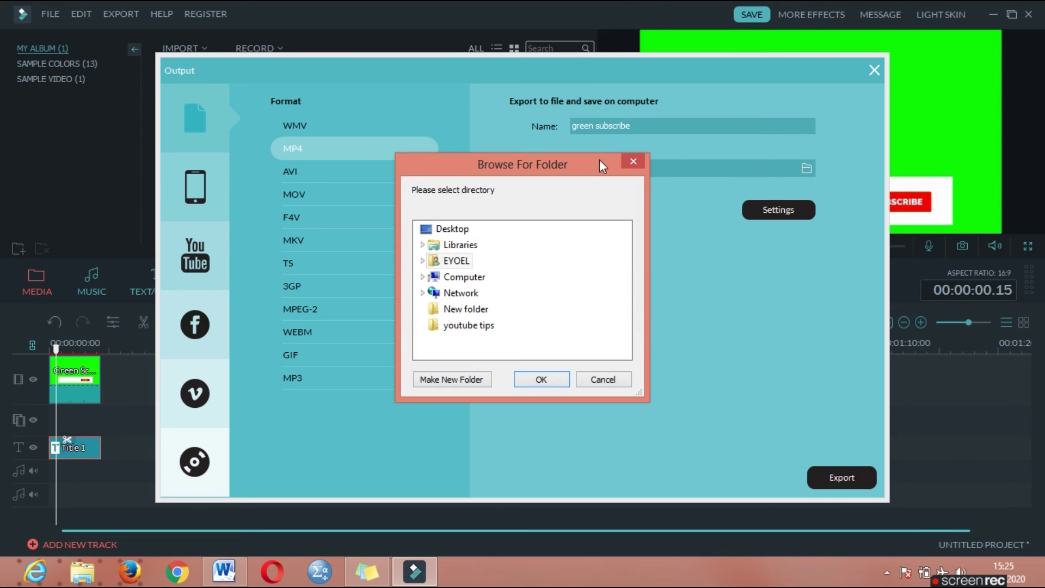
click(452, 229)
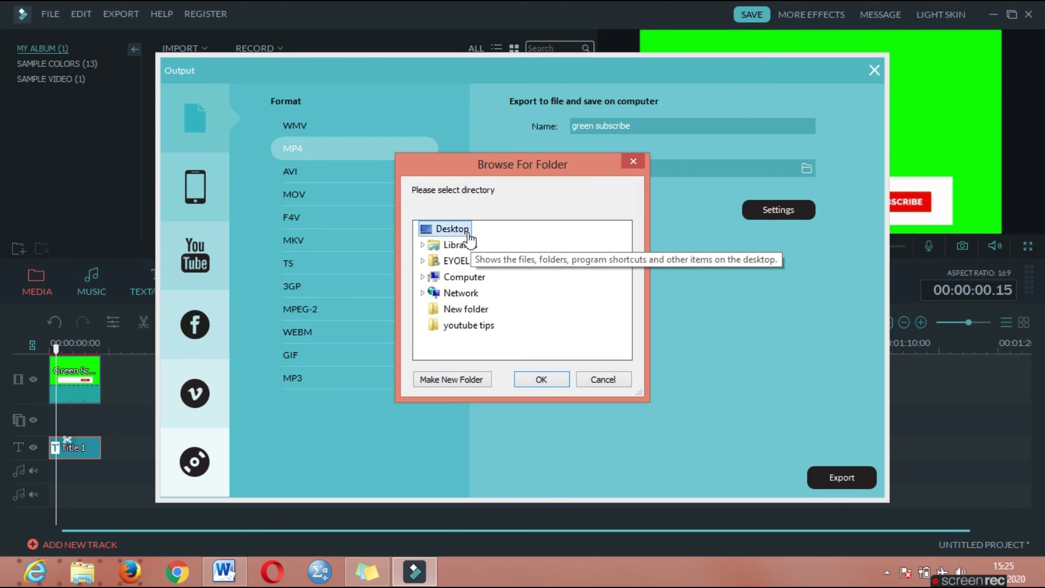
click(470, 325)
click(536, 378)
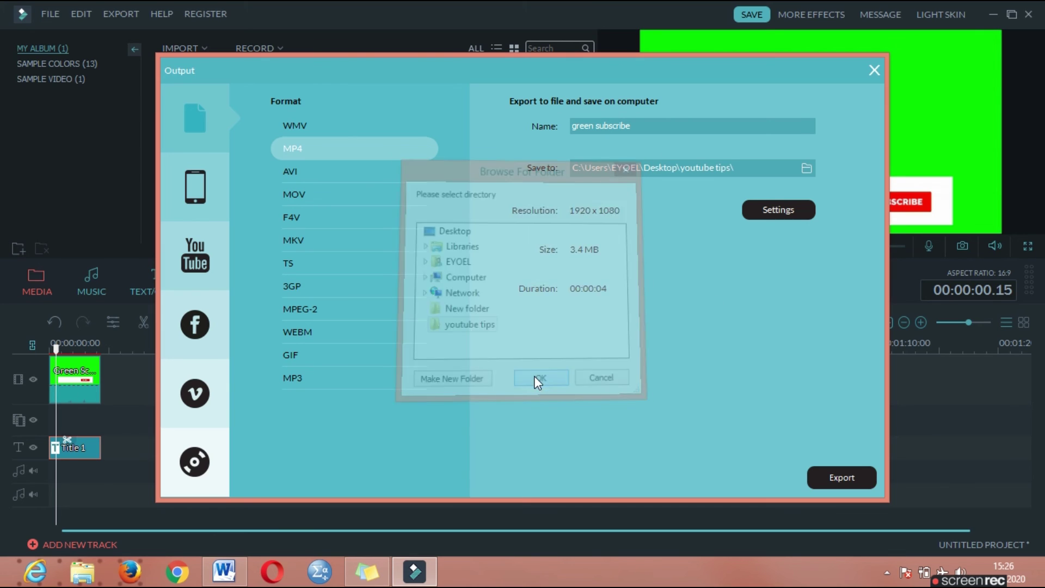
Step: Export the "green subscribe" video and close the conversion and output dialogs
click(841, 478)
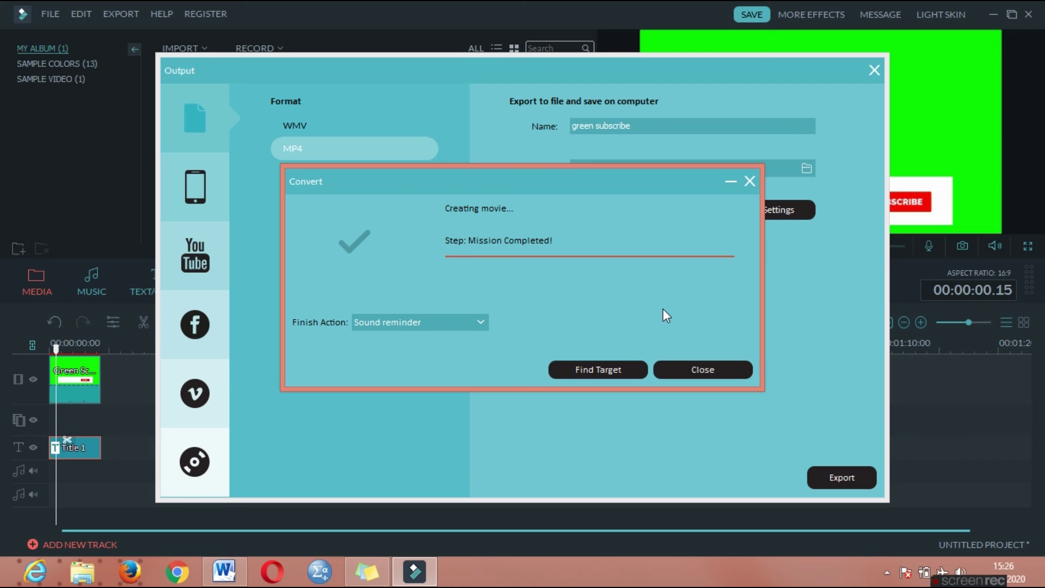
click(711, 368)
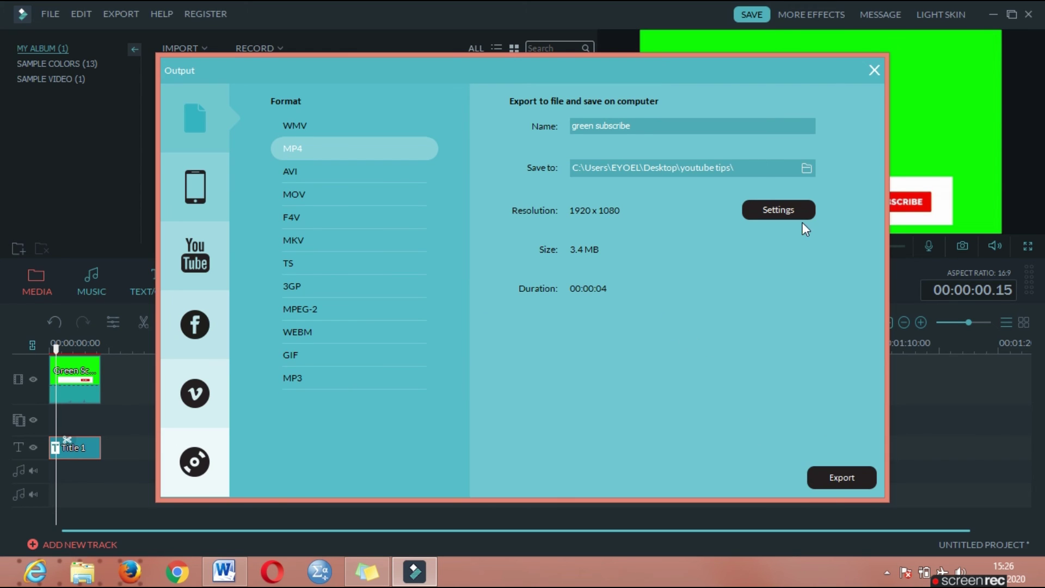
click(874, 71)
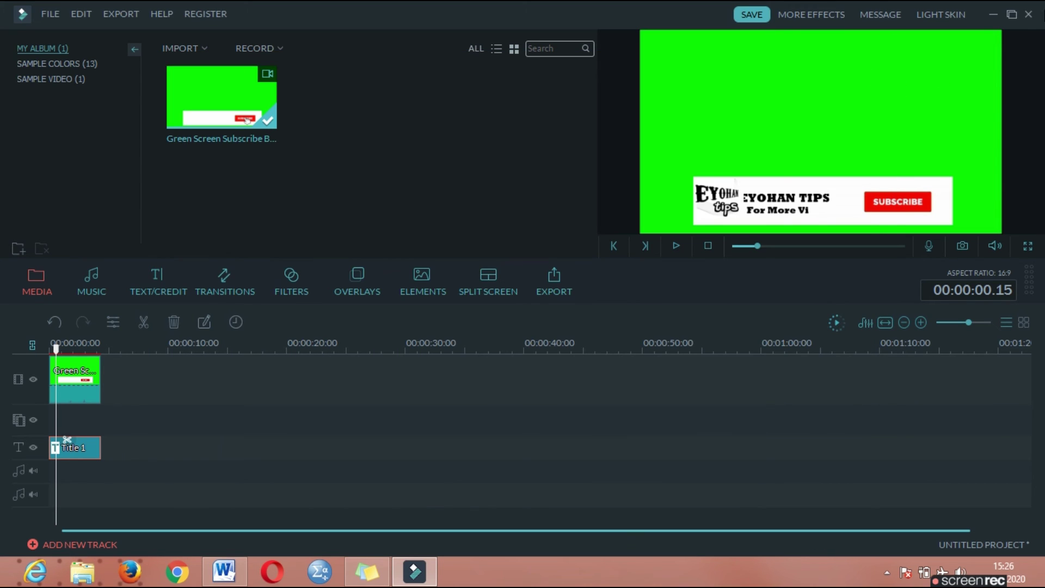
Step: Switch to the desktop and play the exported "green subscribe" video from the "youtube tips" folder in VLC
click(1043, 586)
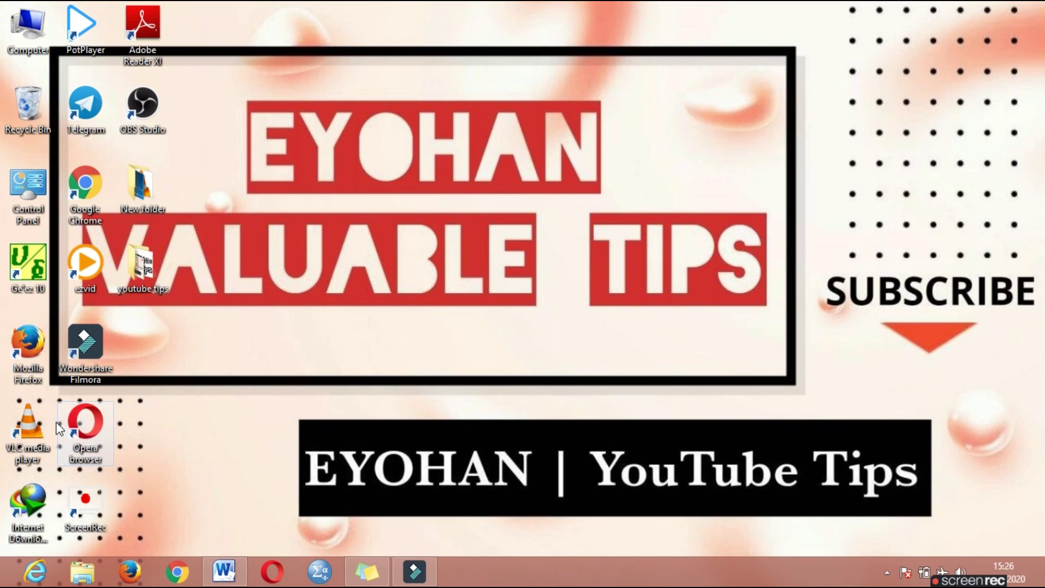
double_click(143, 274)
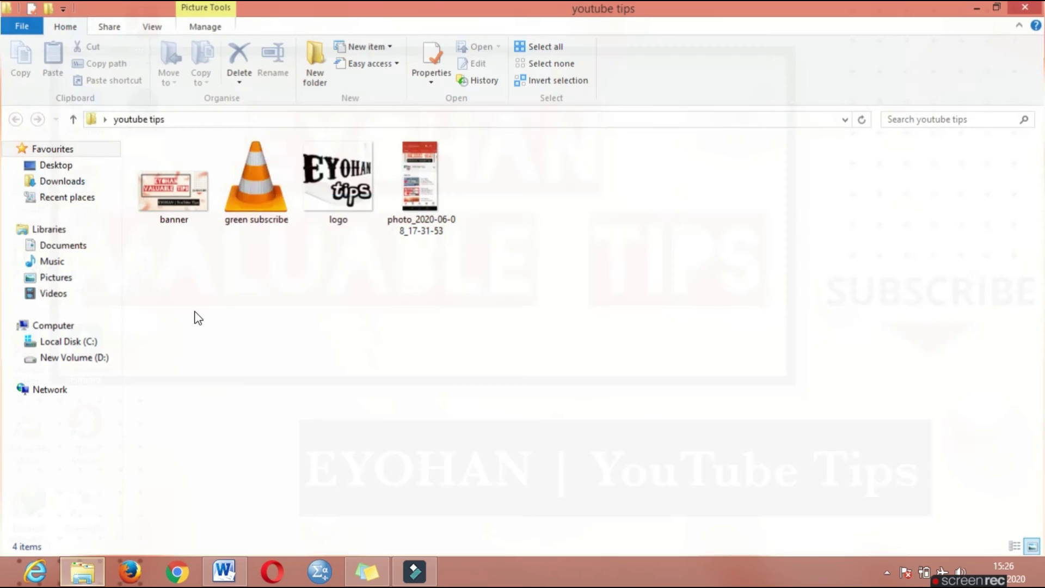
double_click(262, 188)
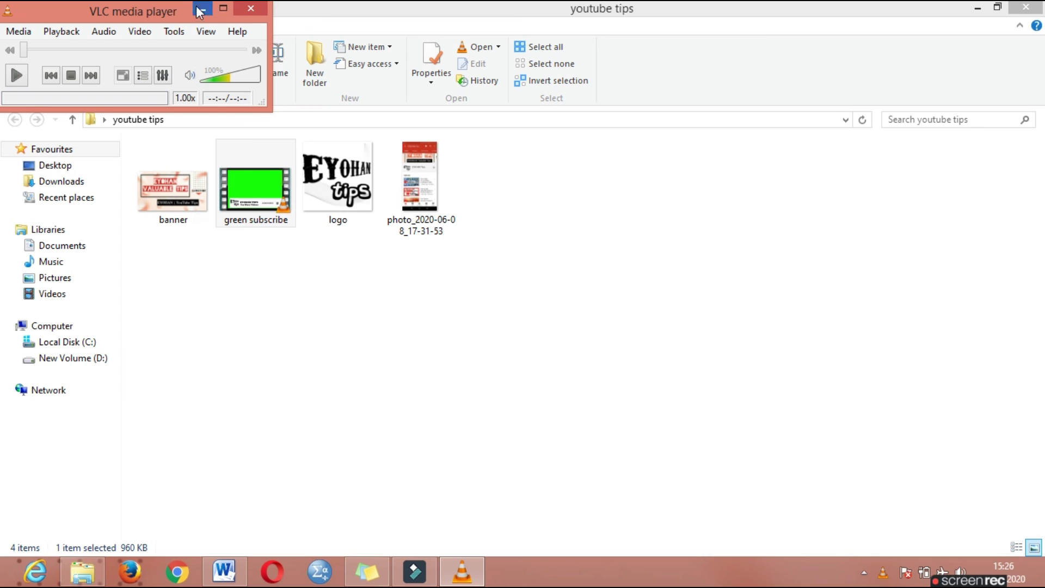
key(space)
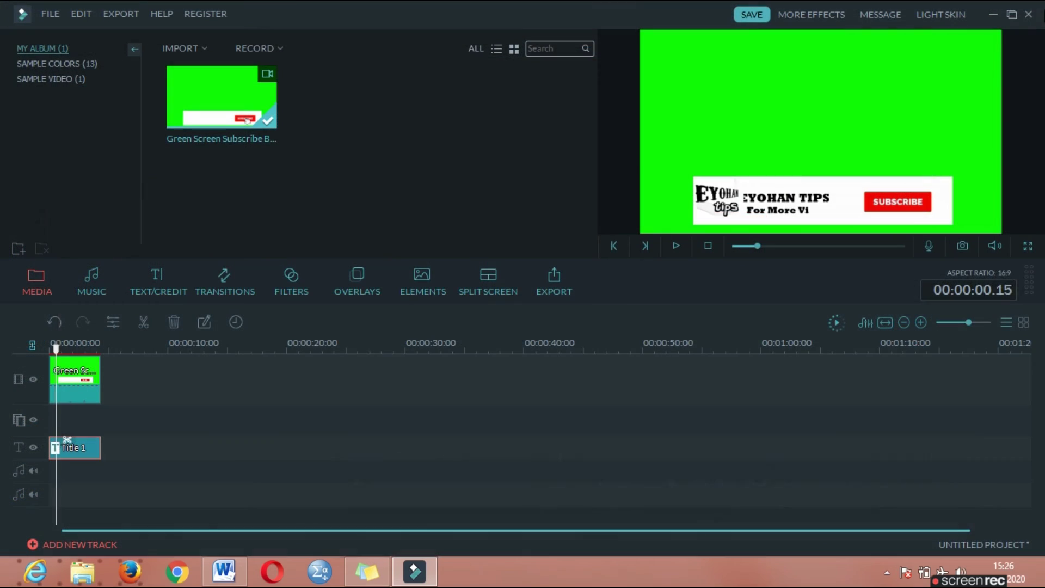
Step: Minimize Filmora, replay "green subscribe" from the desktop's "youtube tips" folder, and close the player and folder windows
click(994, 14)
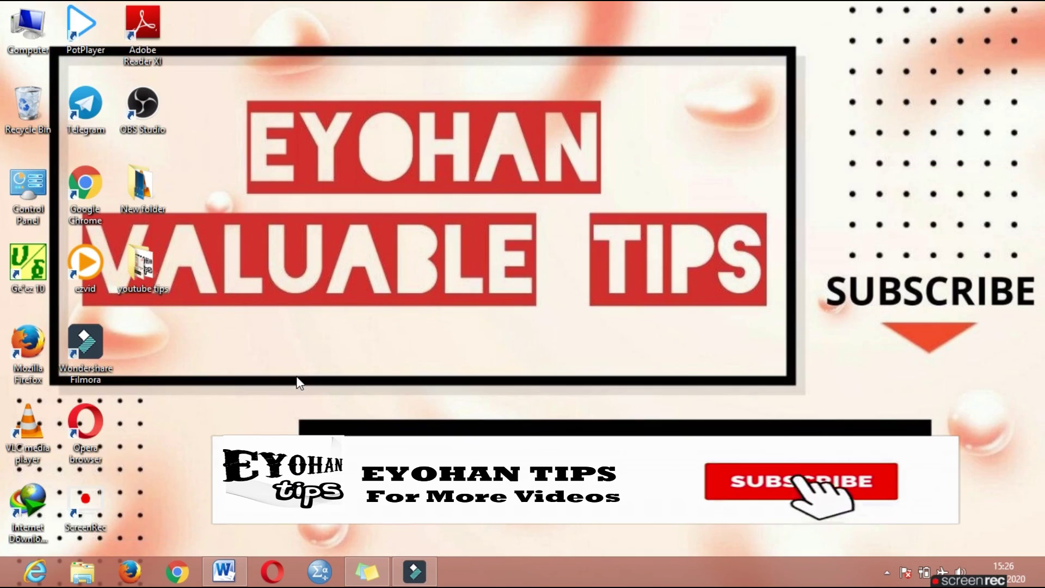
double_click(142, 267)
double_click(263, 188)
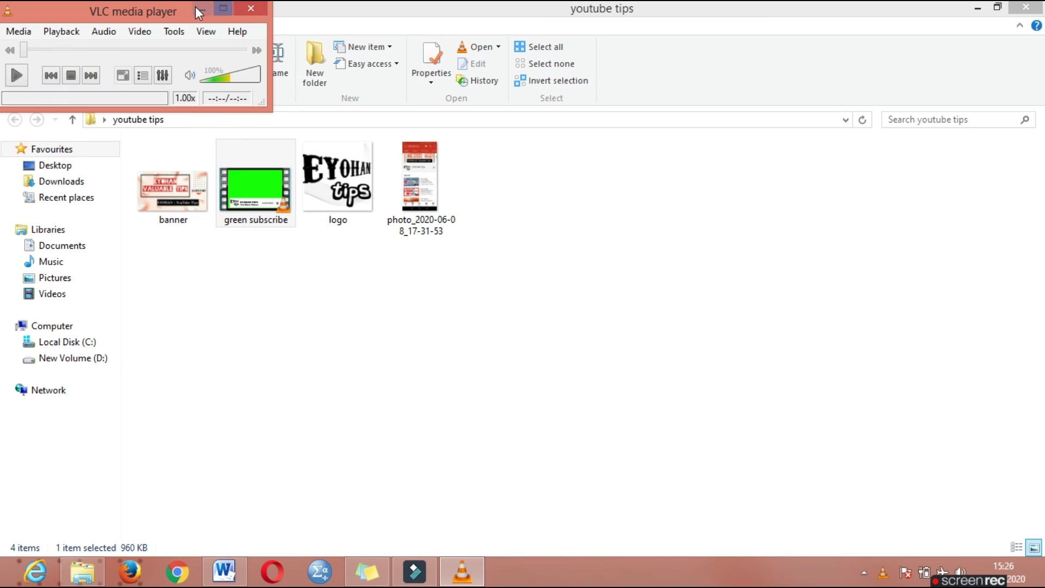
key(space)
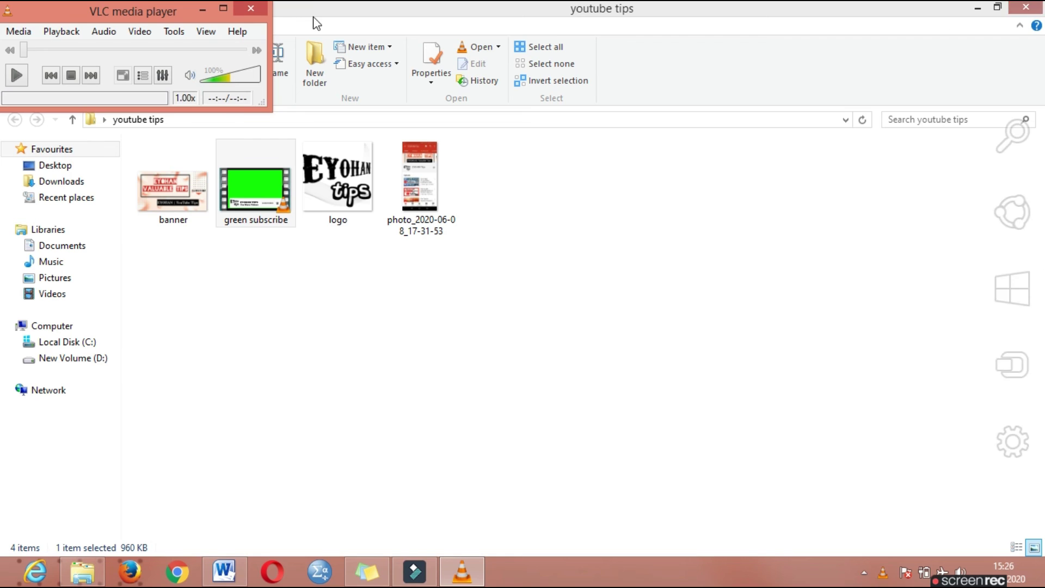
click(263, 11)
click(1038, 7)
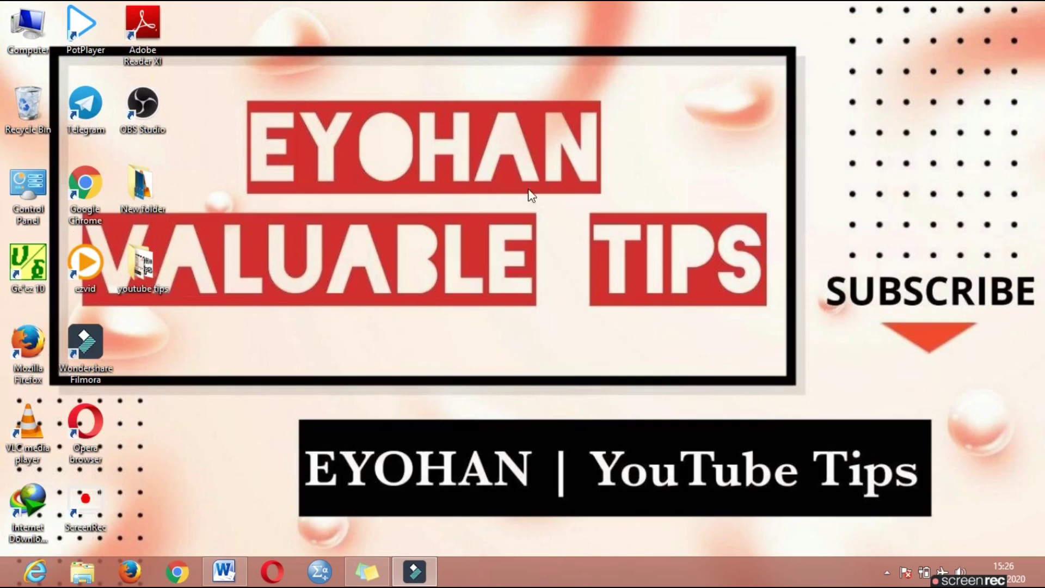
Step: Return to Filmora and start importing media files into the album
click(414, 572)
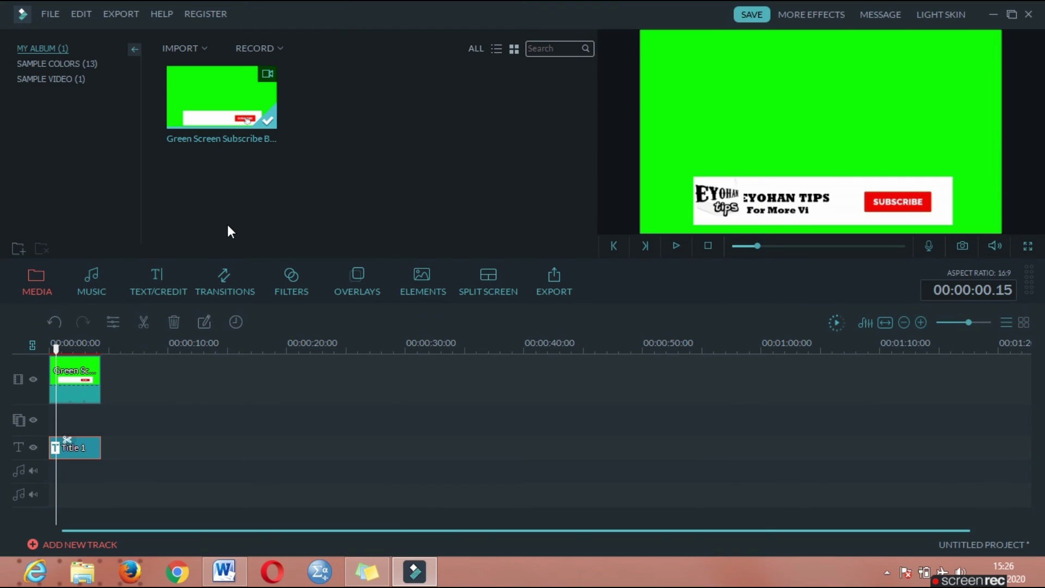
click(179, 48)
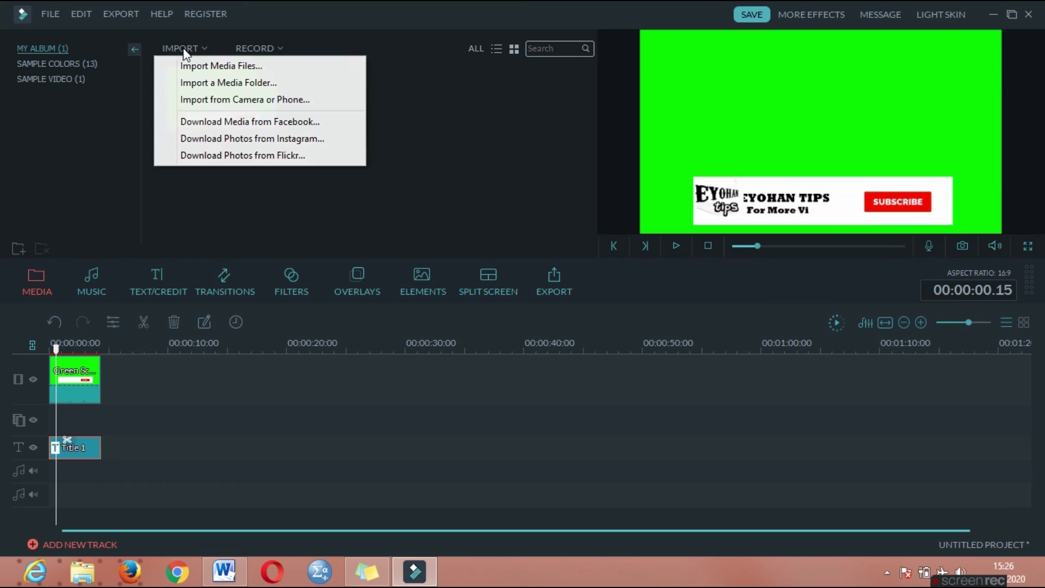
click(187, 66)
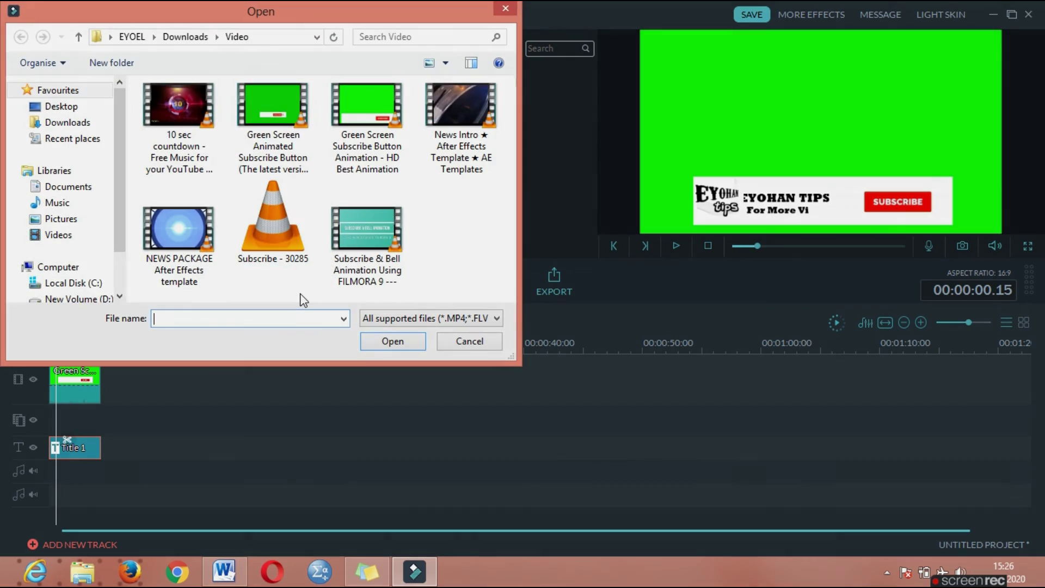